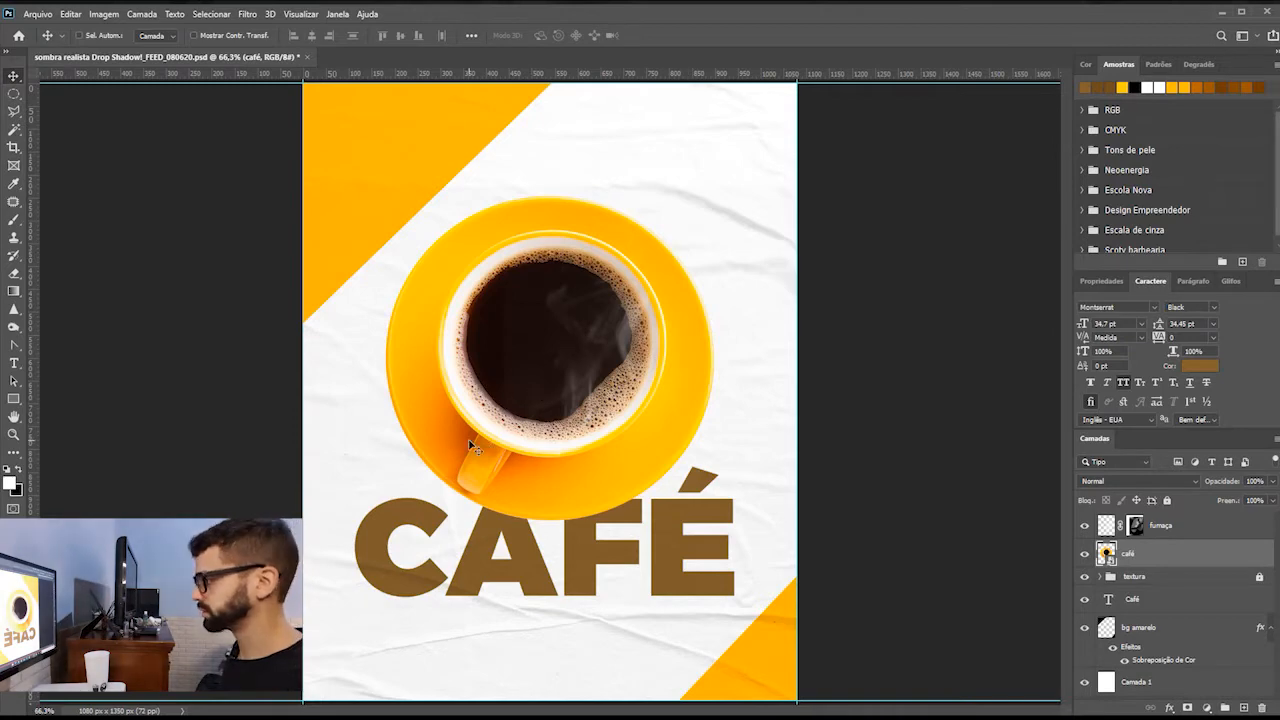
{"action": "key", "text": "ctrl"}
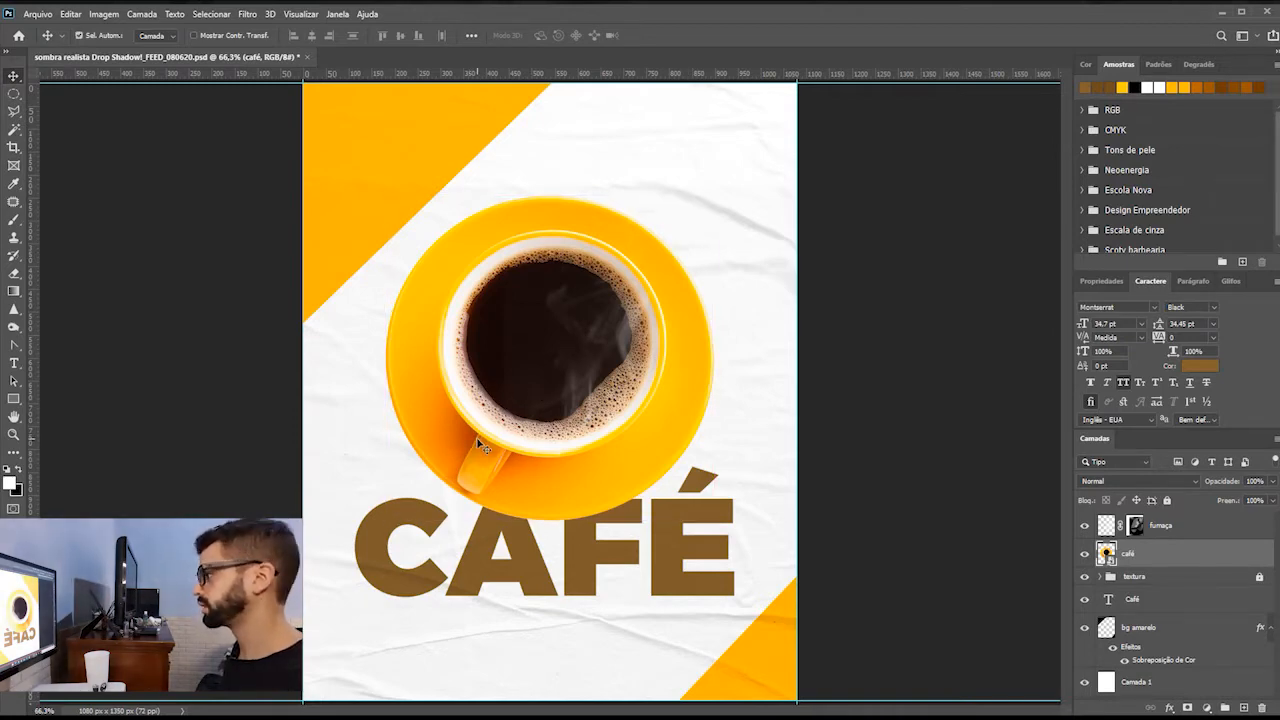
{"action": "key", "text": "ctrl"}
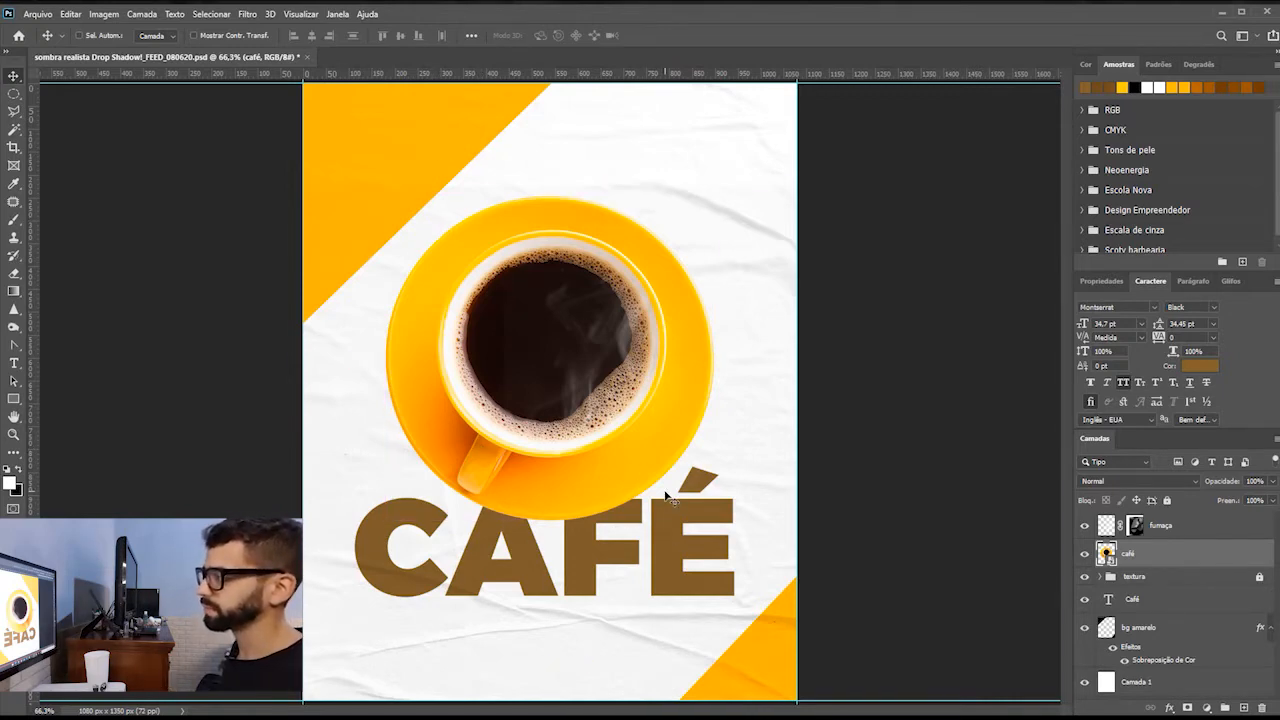
{"action": "key", "text": "ctrl"}
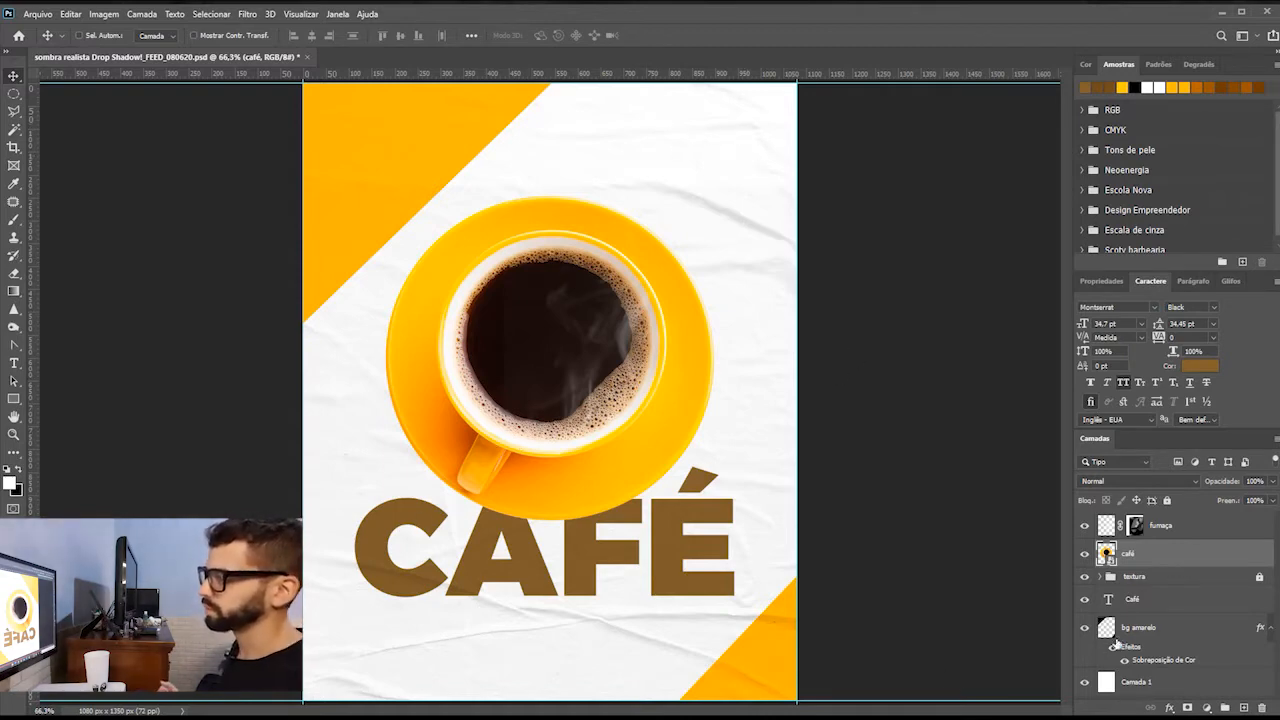
Enable a Drop Shadow effect on the café layer and open its settings, keeping the artwork uncovered by the dialog
{"action": "double_click", "coordinate": [1198, 558]}
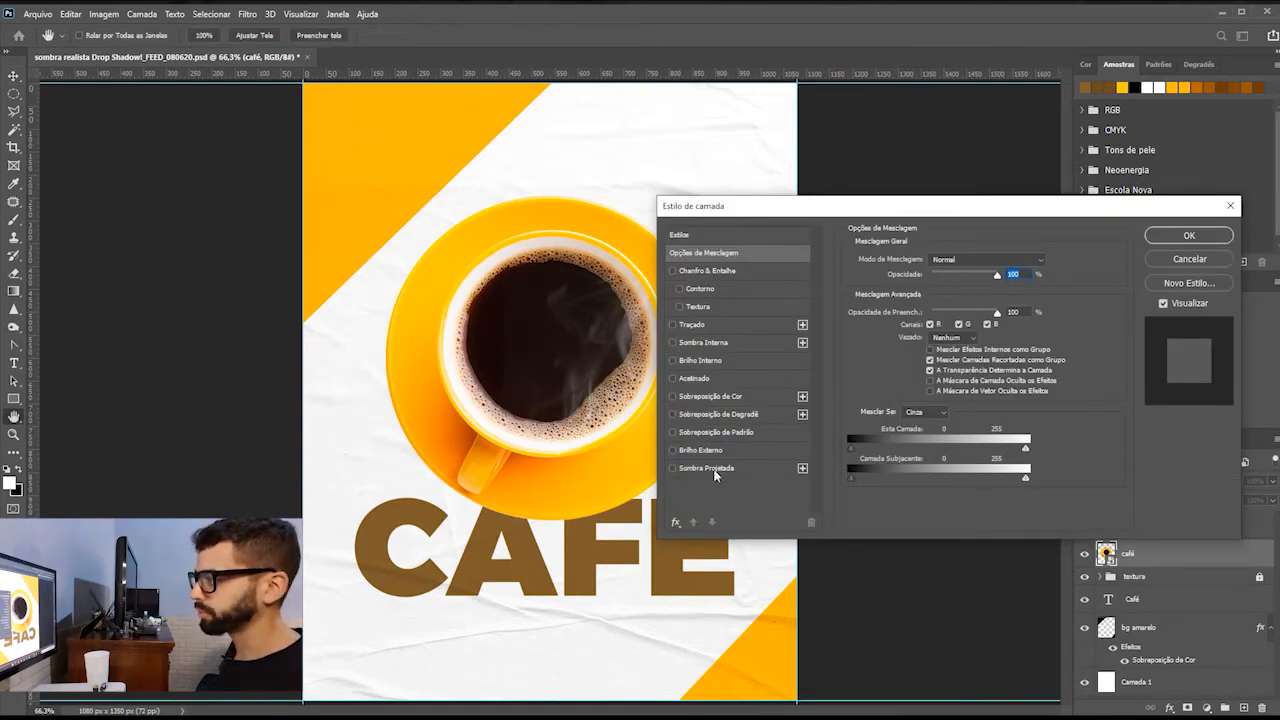
{"action": "left_click", "coordinate": [676, 524]}
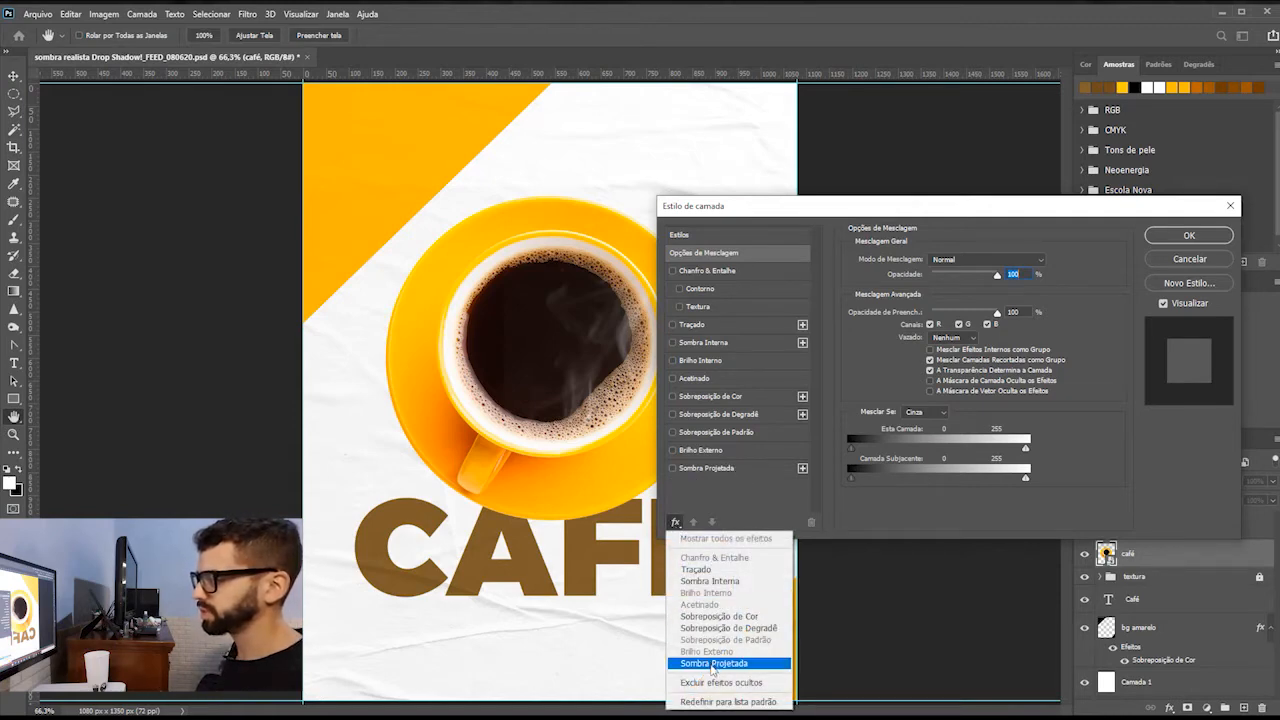
{"action": "left_click", "coordinate": [723, 494]}
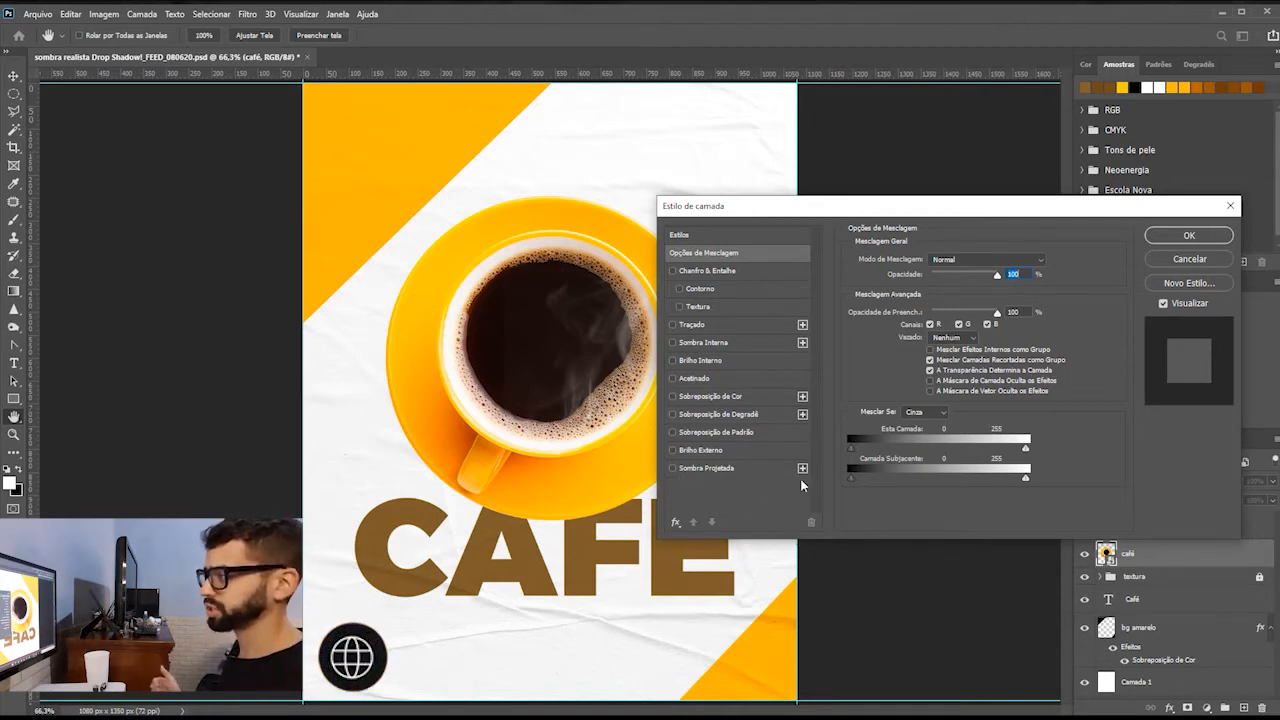
{"action": "left_click_drag", "start_coordinate": [859, 206], "coordinate": [929, 155]}
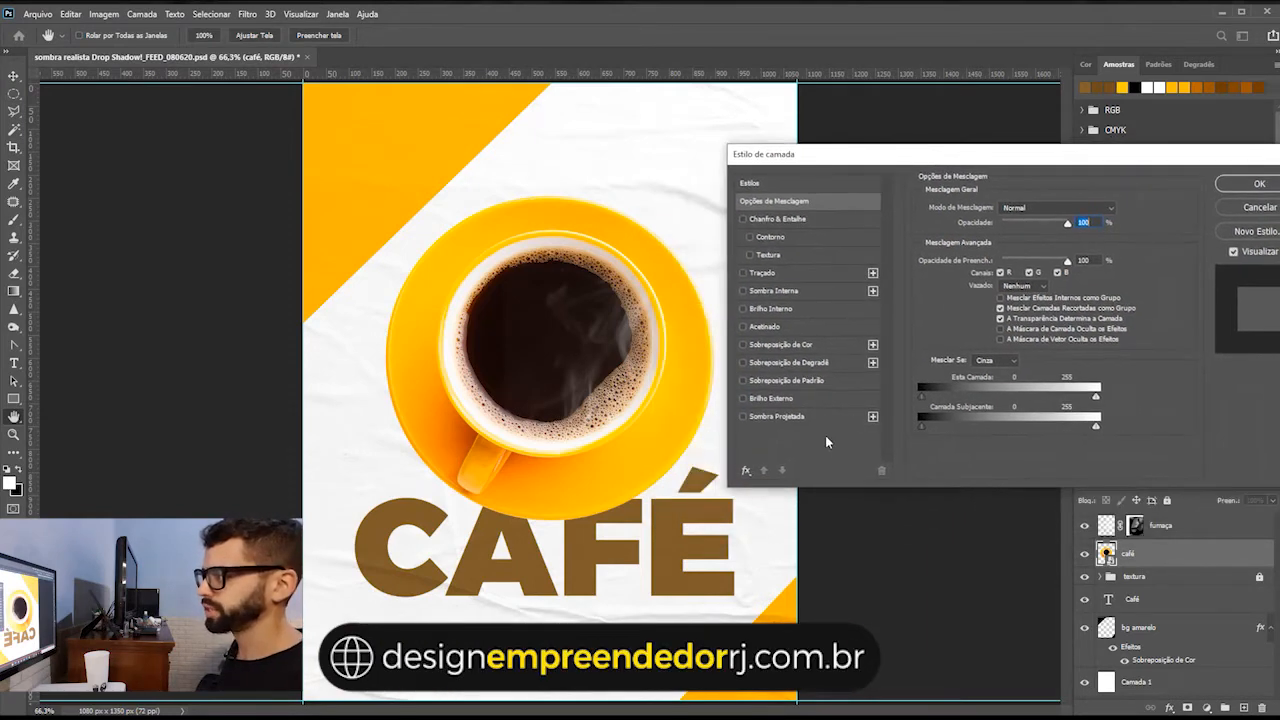
{"action": "left_click", "coordinate": [743, 416]}
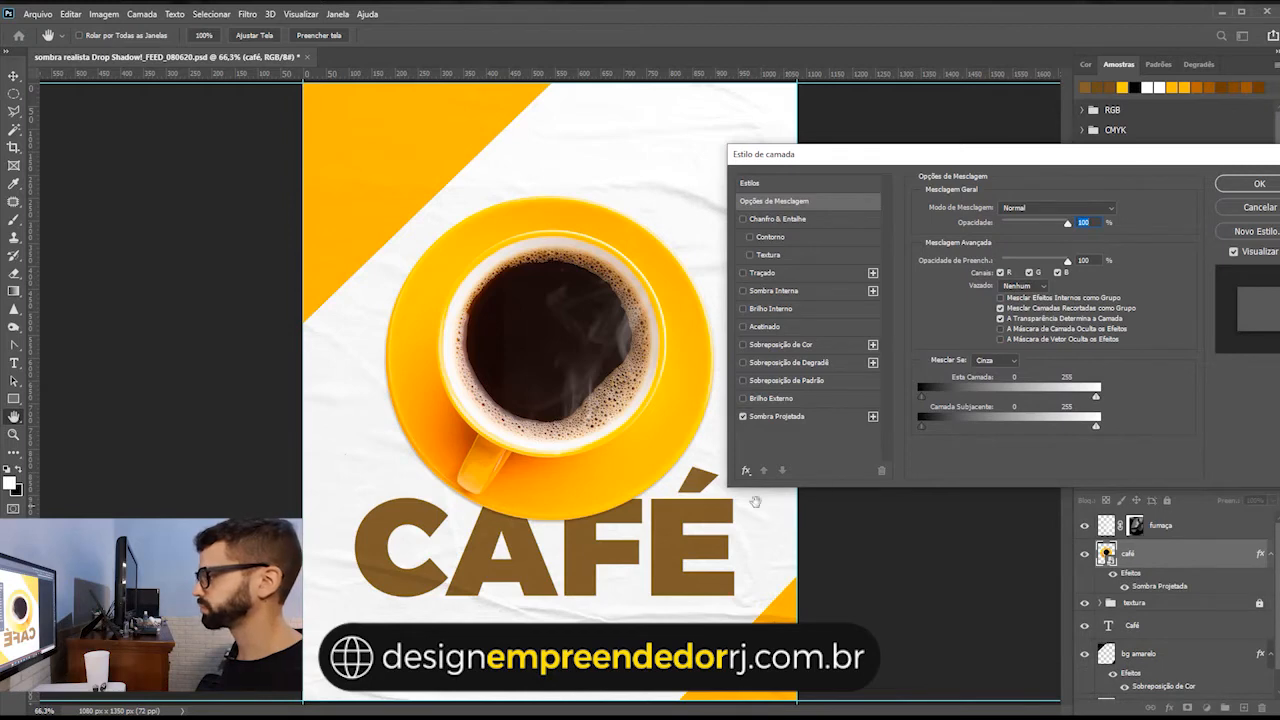
{"action": "left_click_drag", "start_coordinate": [974, 161], "coordinate": [955, 148]}
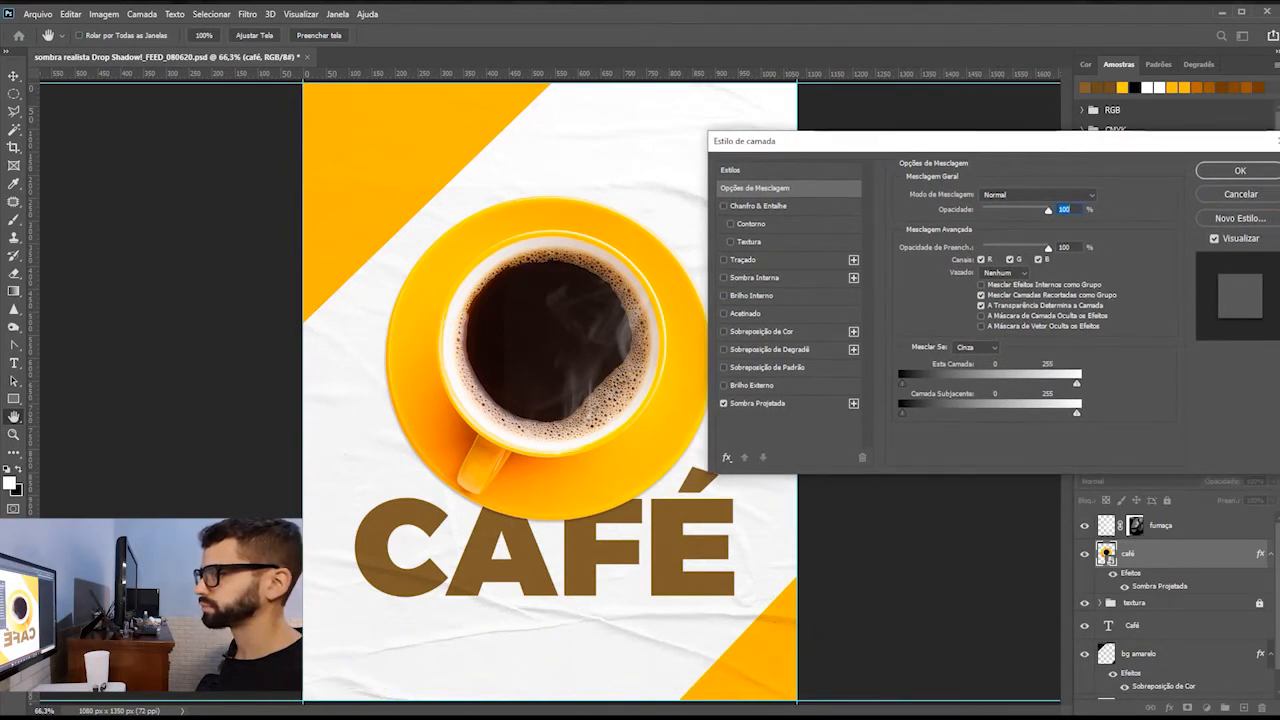
{"action": "left_click", "coordinate": [1020, 134]}
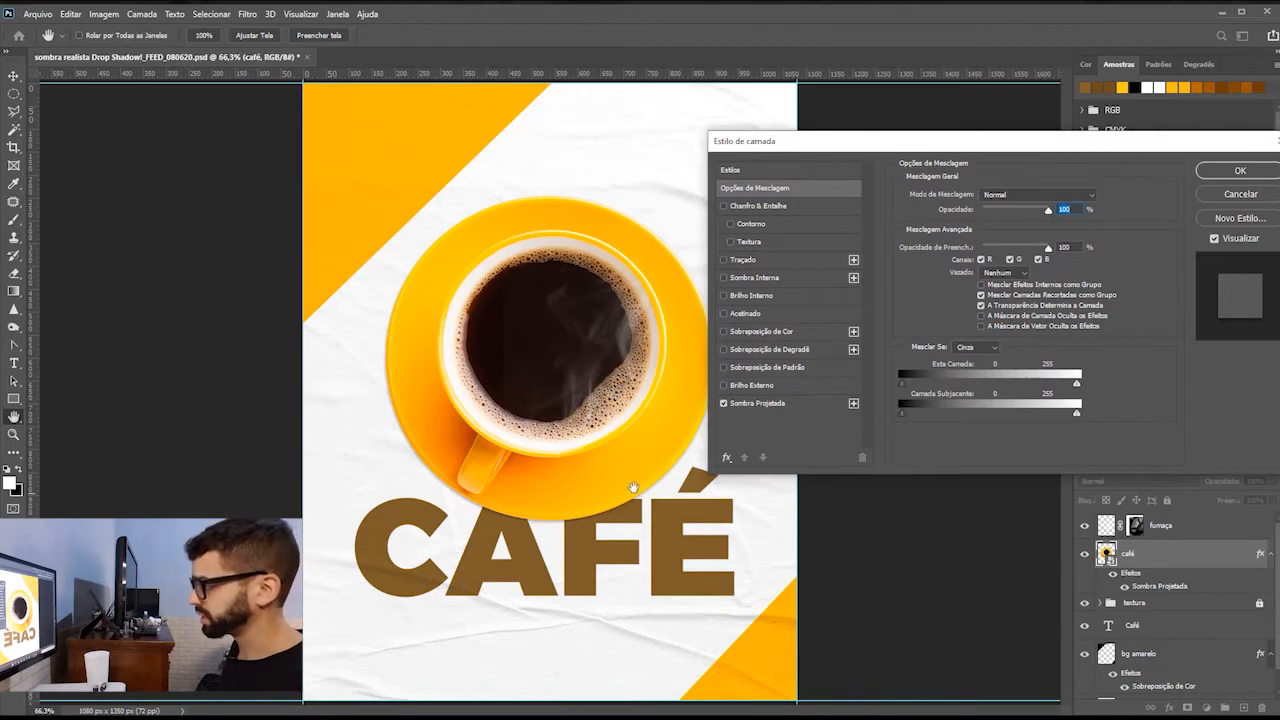
{"action": "left_click_drag", "start_coordinate": [800, 141], "coordinate": [853, 122]}
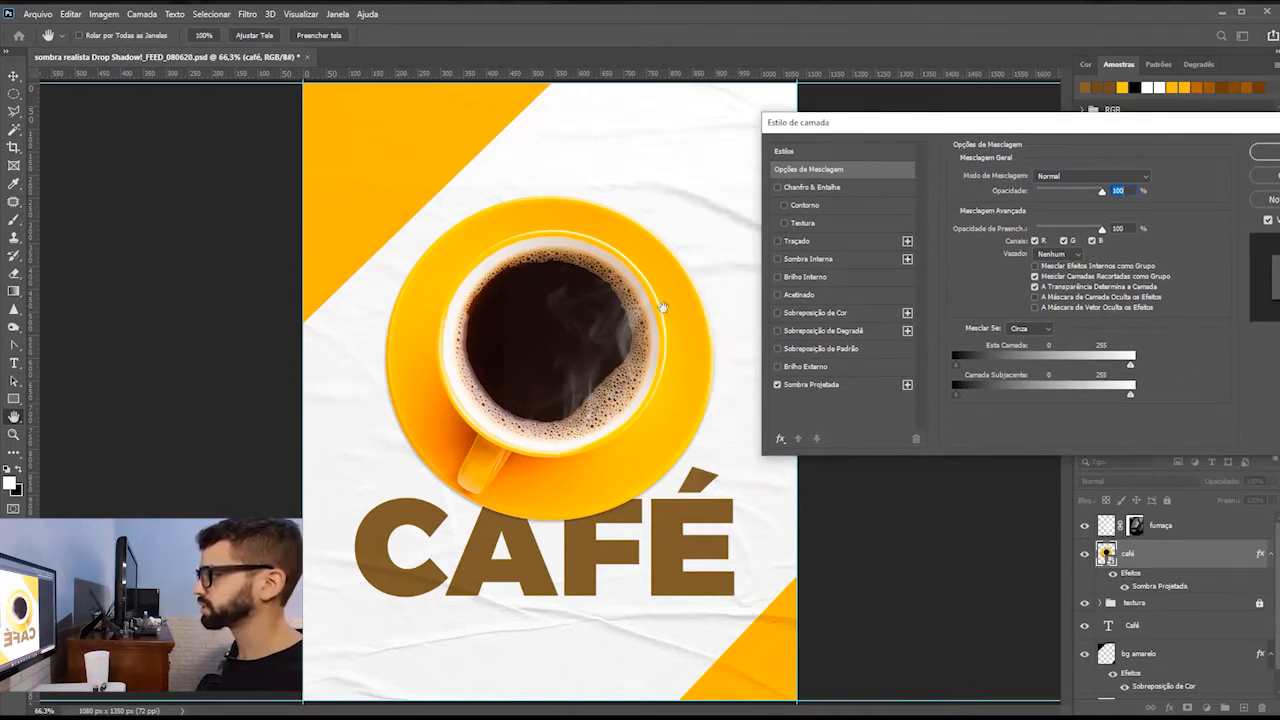
{"action": "left_click", "coordinate": [853, 386]}
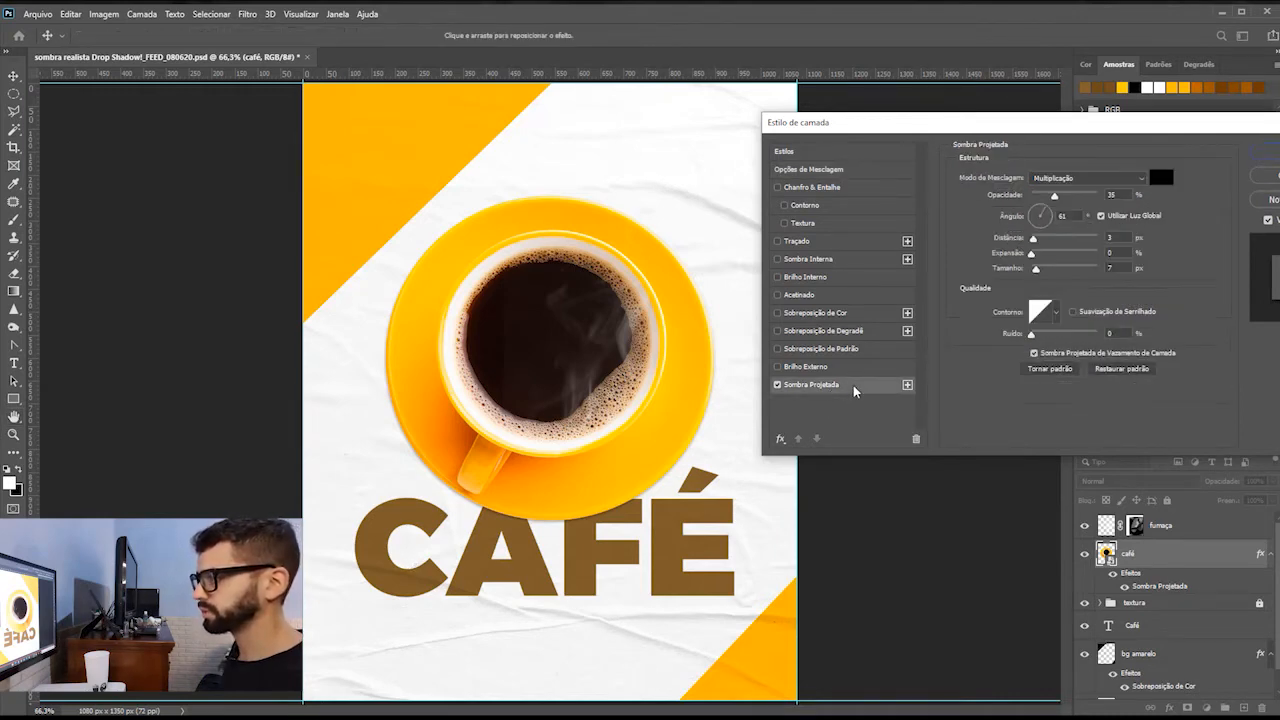
Set the cup's drop shadow angle to 58° so the light comes from the upper right
{"action": "left_click", "coordinate": [1051, 222]}
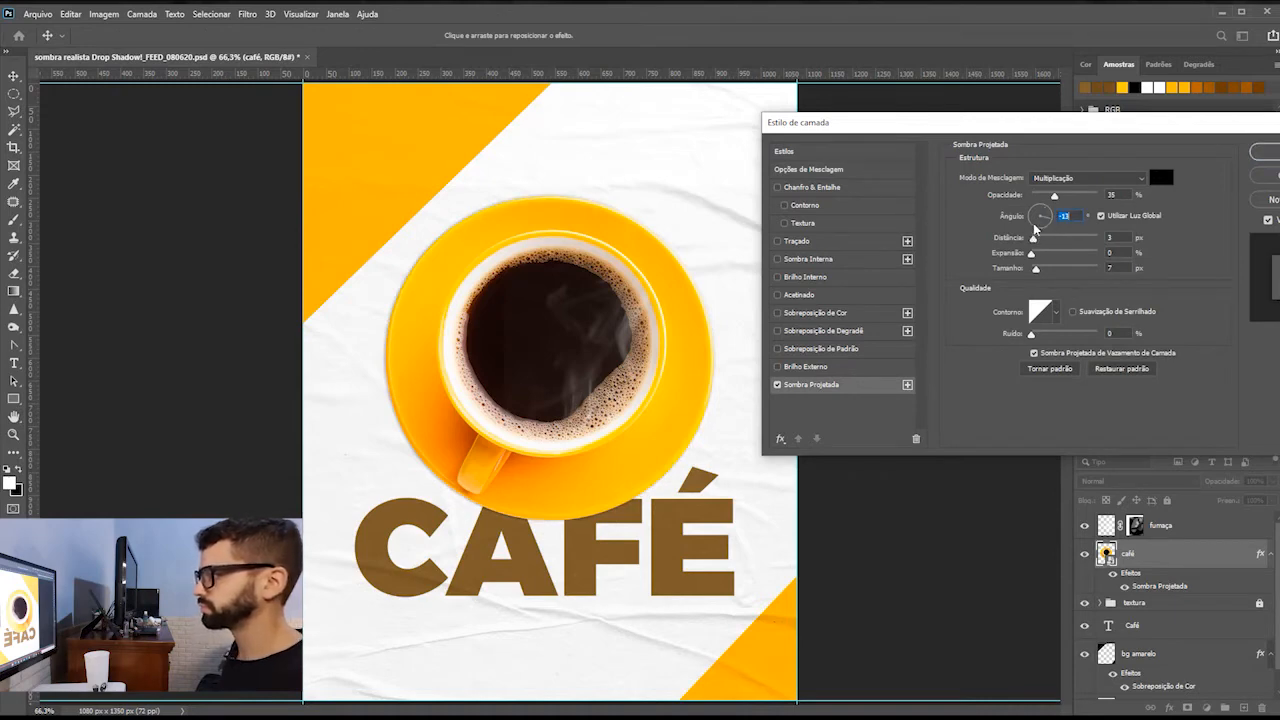
{"action": "mouse_move", "coordinate": [1035, 228]}
{"action": "left_mouse_down"}
{"action": "mouse_move", "coordinate": [1046, 210]}
{"action": "mouse_move", "coordinate": [1038, 230]}
{"action": "left_mouse_up"}
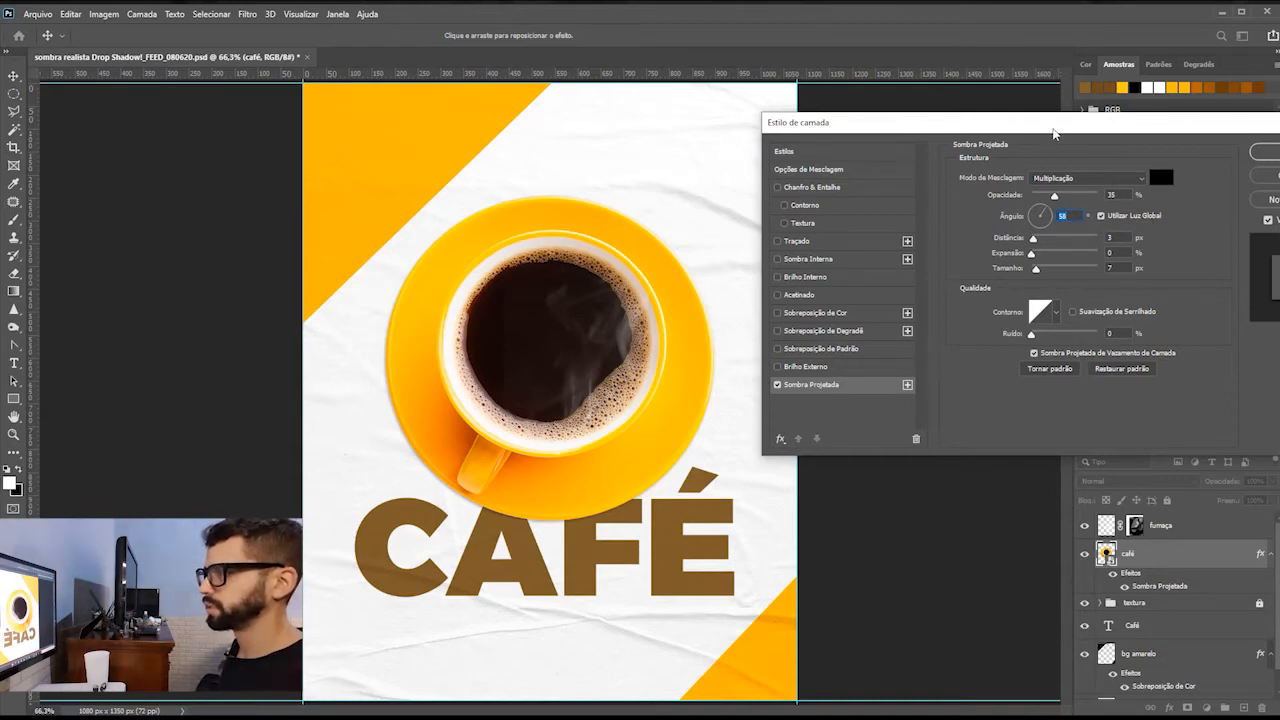
{"action": "left_click_drag", "start_coordinate": [1053, 133], "coordinate": [987, 129]}
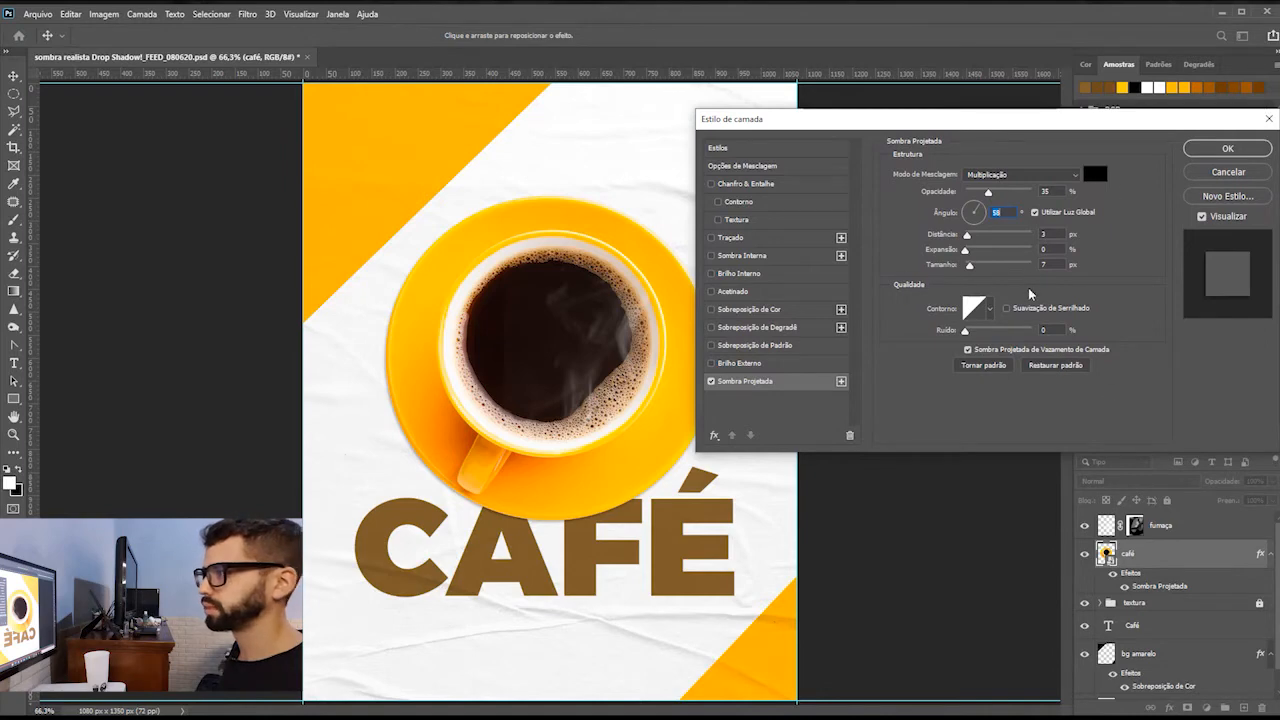
Try drop shadow opacities of 26% and 74% on the cup, and settle on 14%
{"action": "left_click", "coordinate": [1044, 190]}
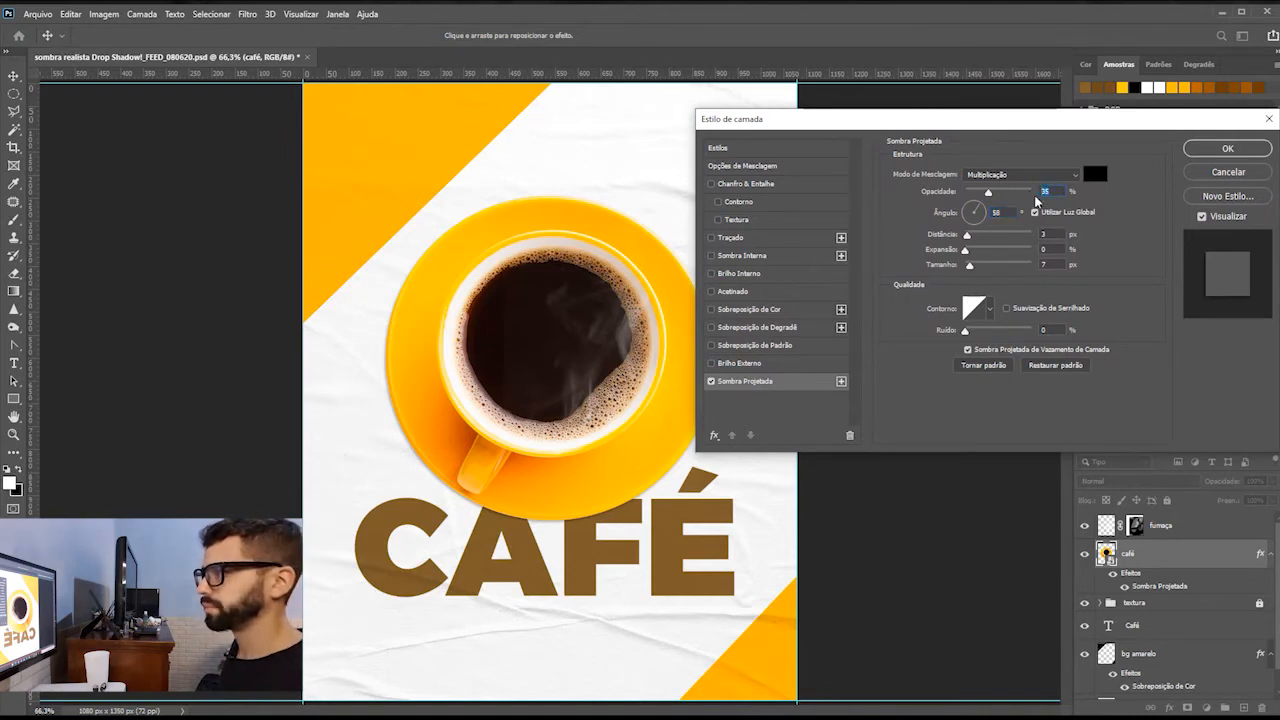
{"action": "left_click", "coordinate": [1020, 178]}
{"action": "left_click", "coordinate": [1020, 178]}
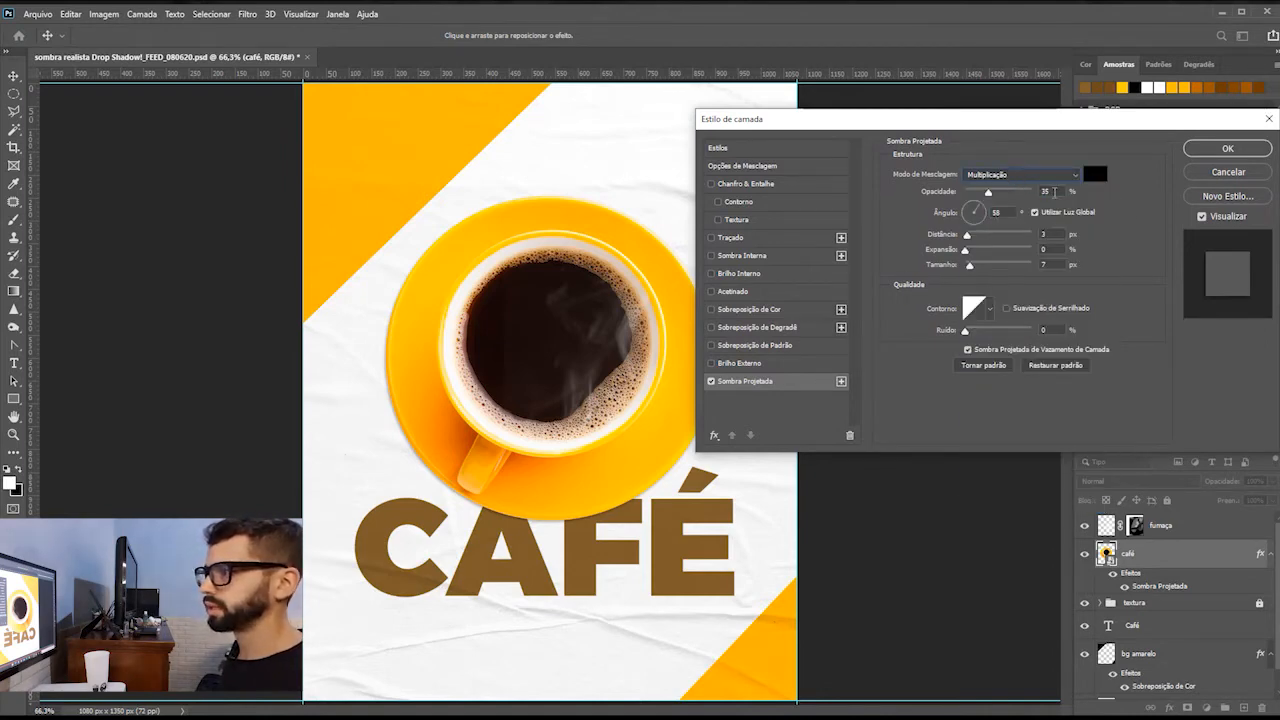
{"action": "left_click", "coordinate": [1054, 192]}
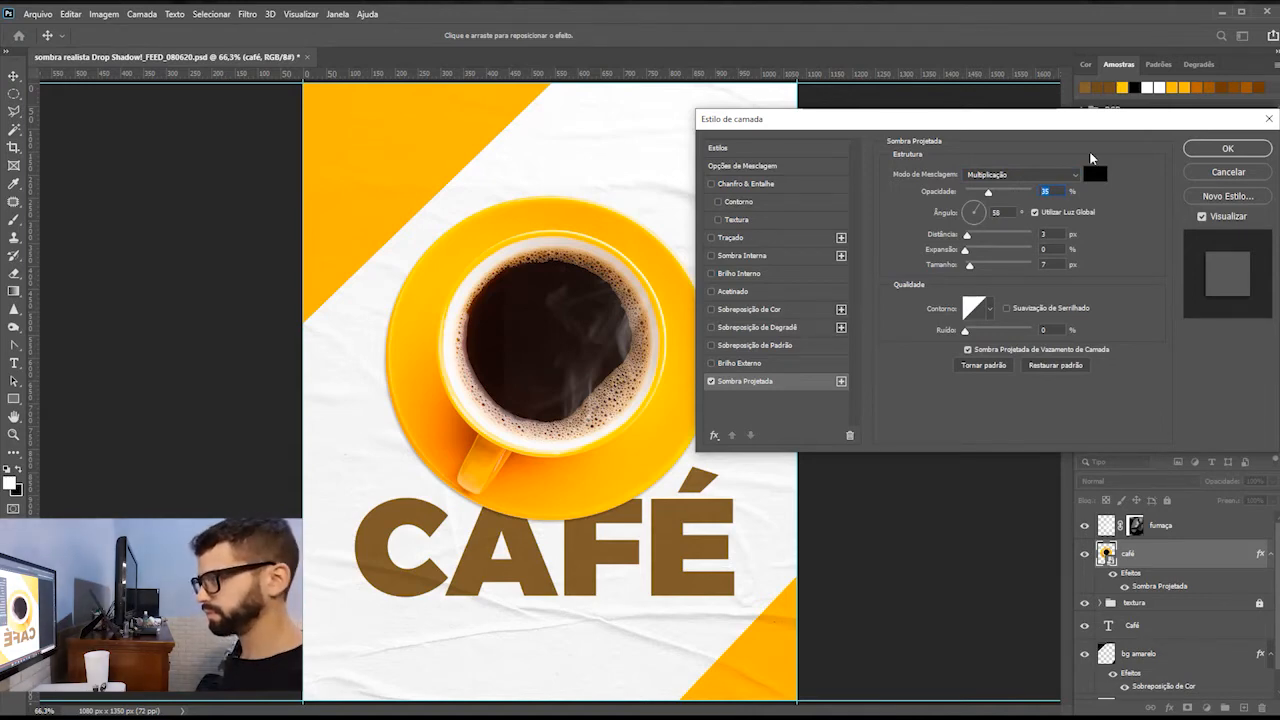
{"action": "type", "text": "28"}
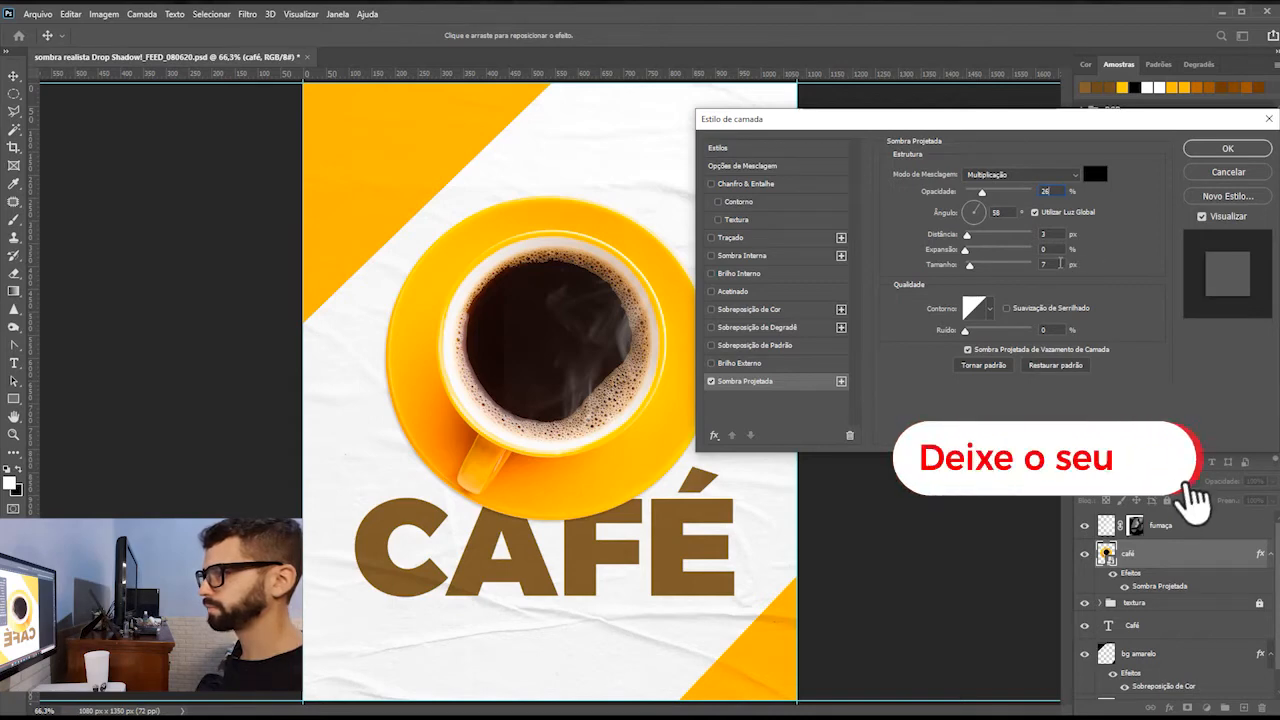
{"action": "double_click", "coordinate": [1054, 263]}
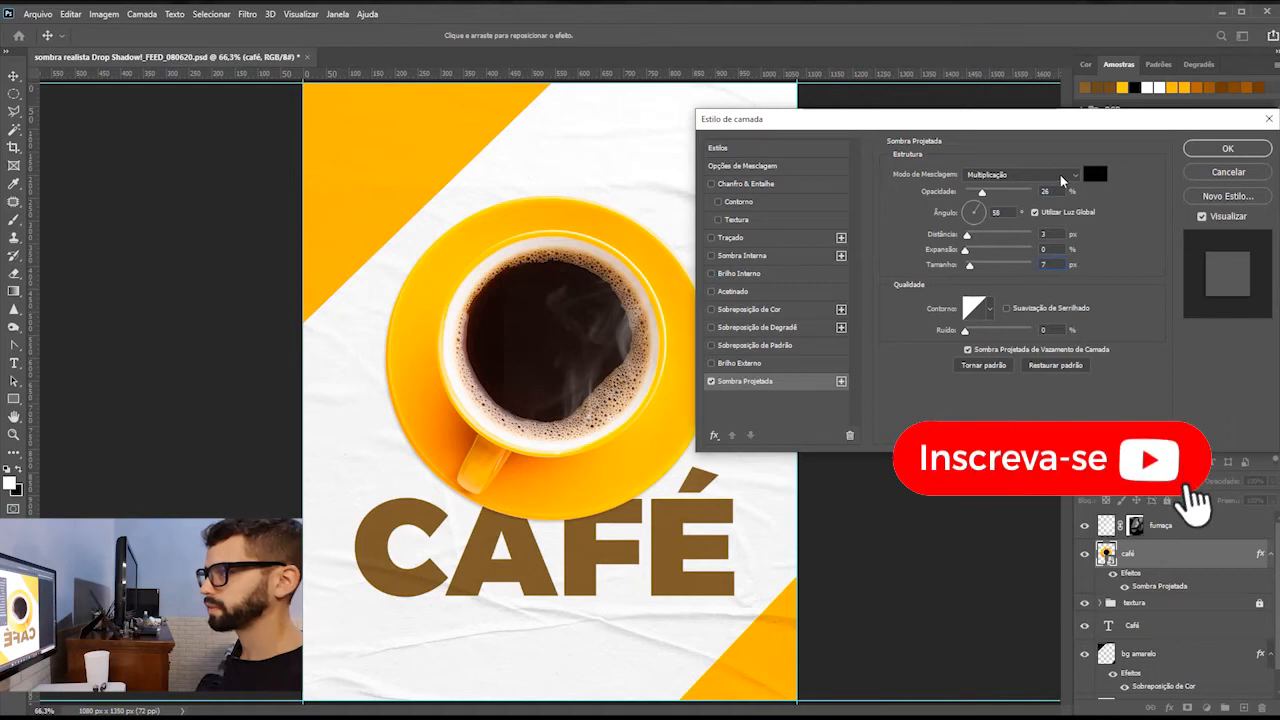
{"action": "double_click", "coordinate": [1035, 190]}
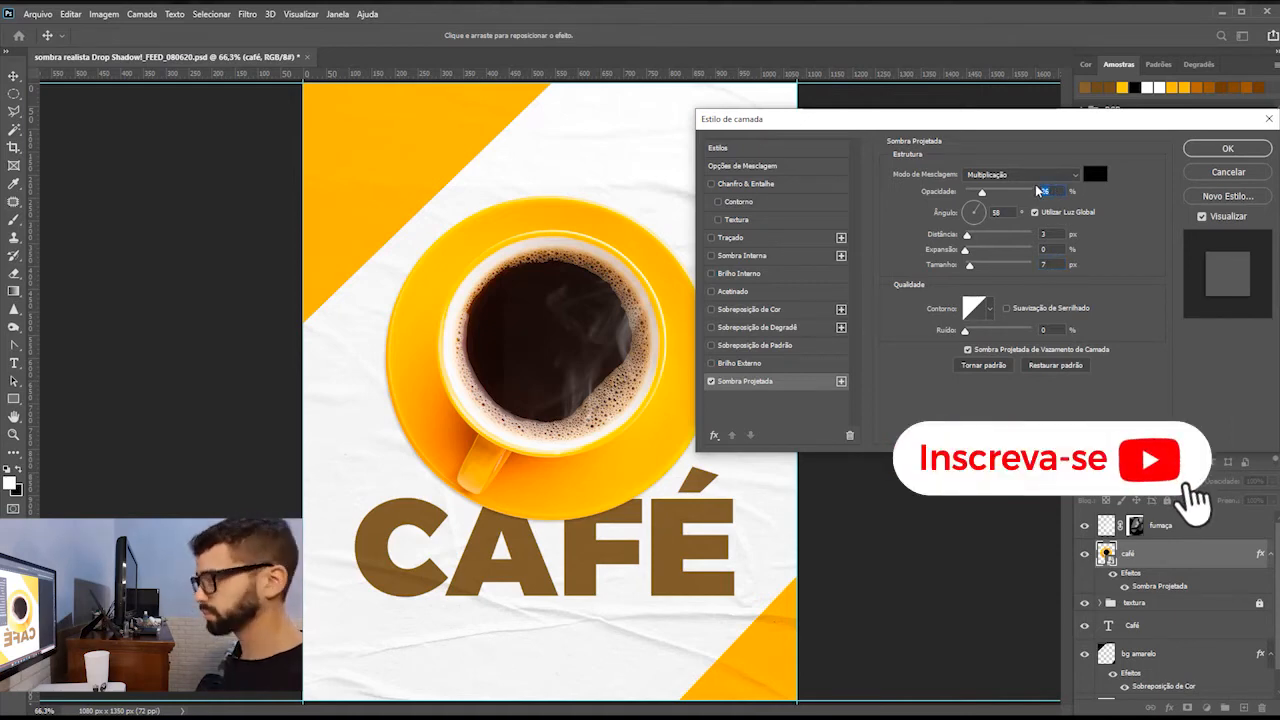
{"action": "type", "text": "74"}
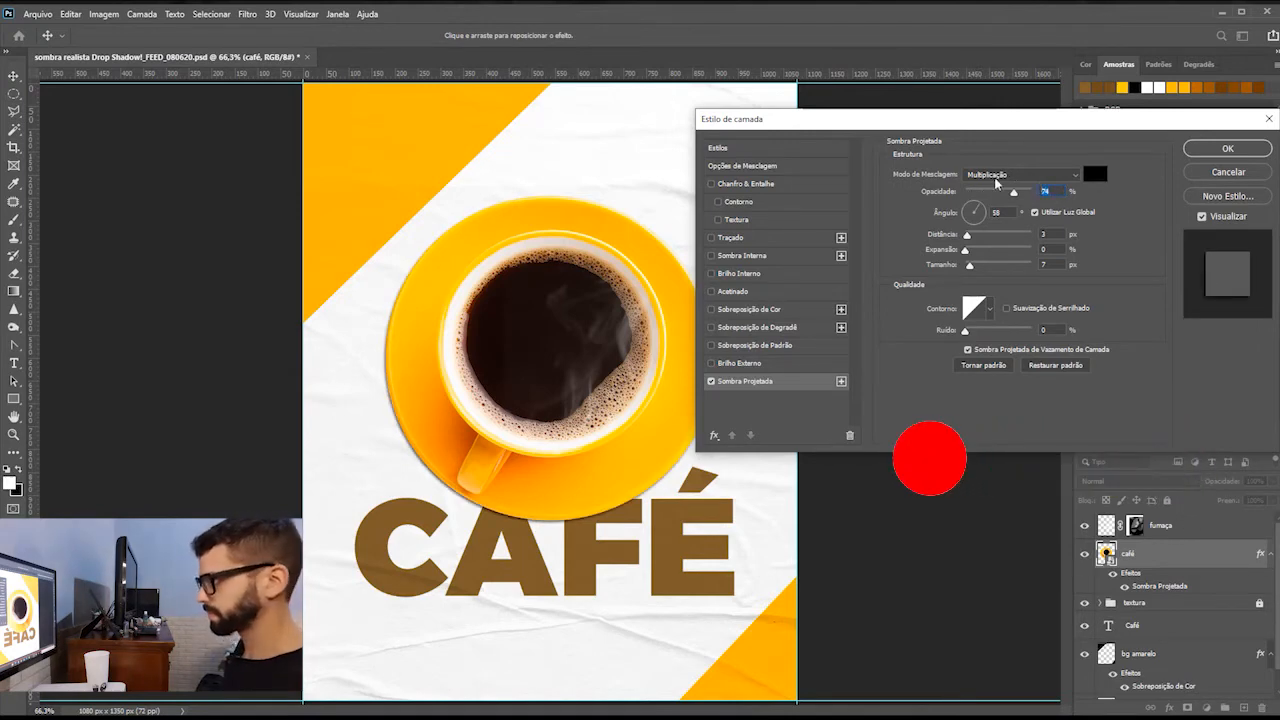
{"action": "type", "text": "14"}
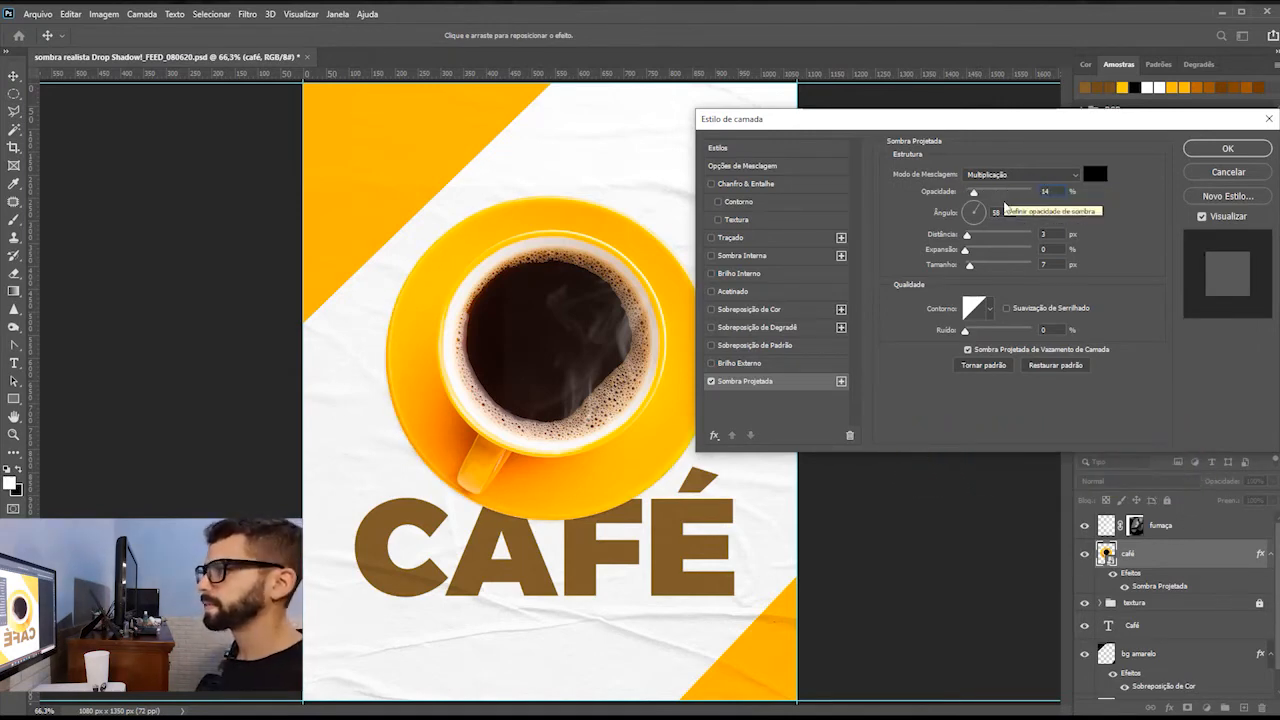
Set the drop shadow's distance to 8 px and size to 8 px, and apply the layer style
{"action": "left_click_drag", "start_coordinate": [1051, 233], "coordinate": [1040, 232]}
{"action": "type", "text": "8"}
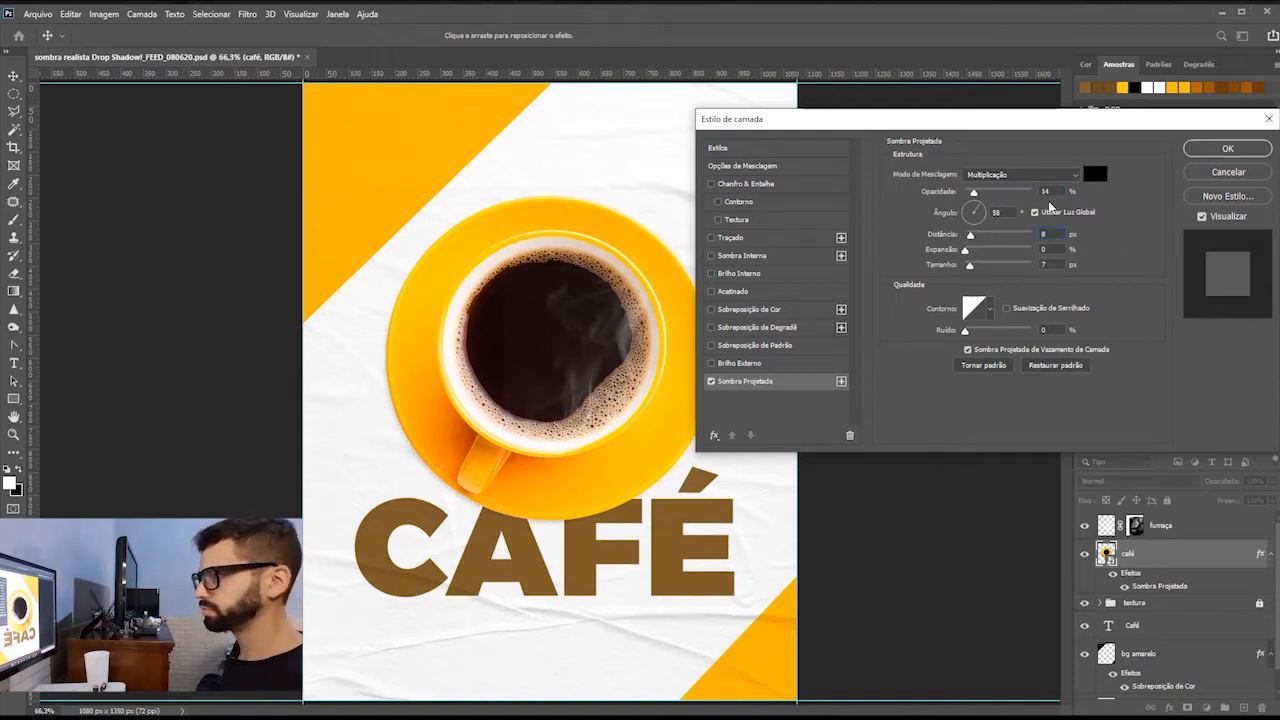
{"action": "key", "text": "Tab"}
{"action": "key", "text": "Tab"}
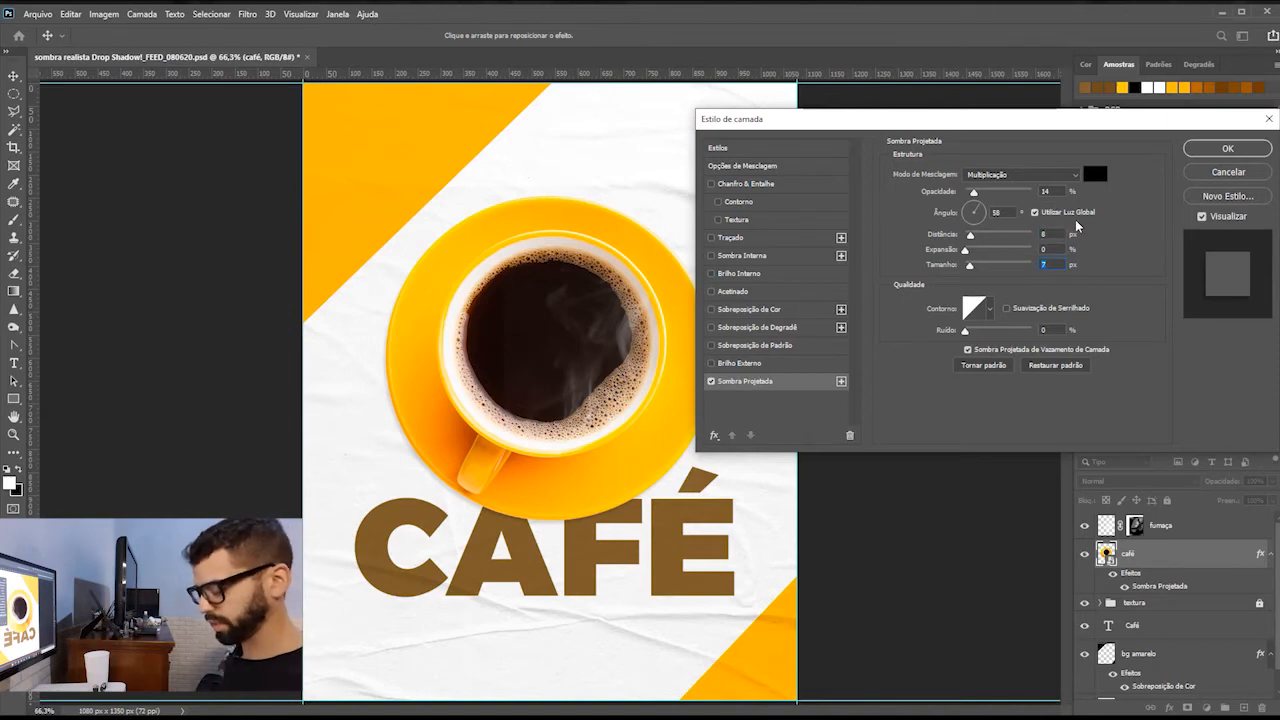
{"action": "type", "text": "8"}
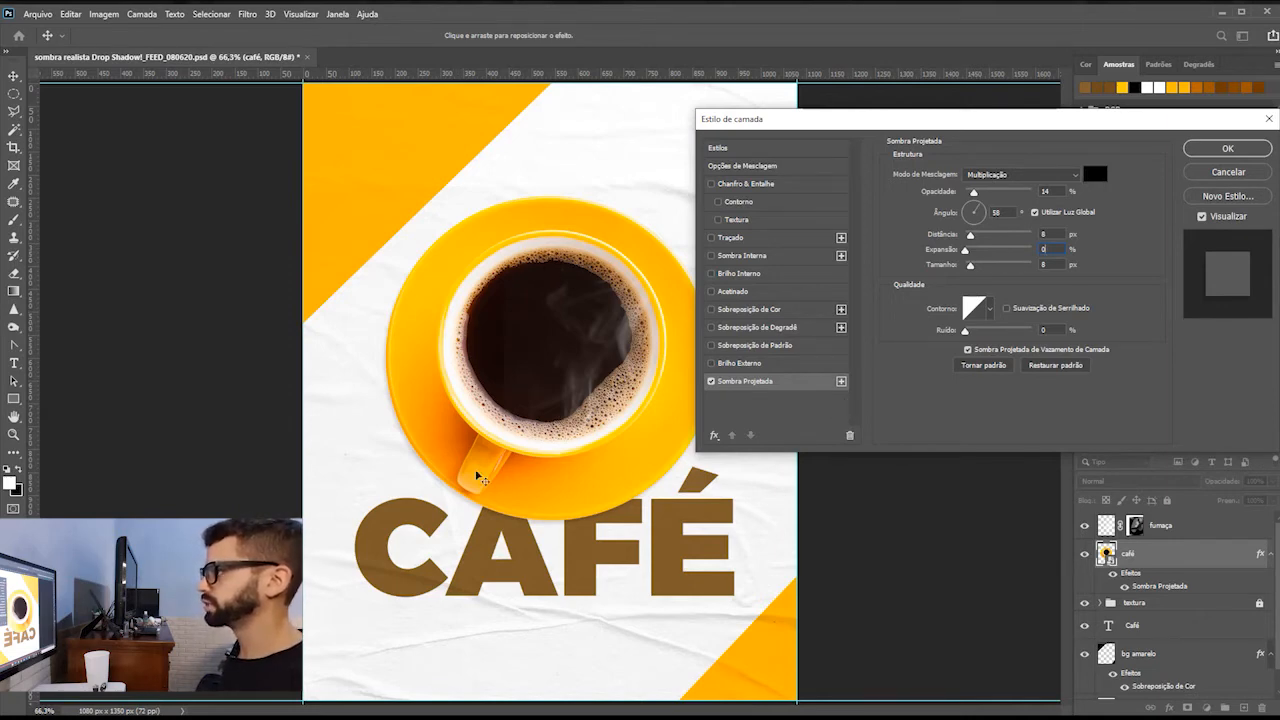
{"action": "left_click_drag", "start_coordinate": [832, 118], "coordinate": [895, 103]}
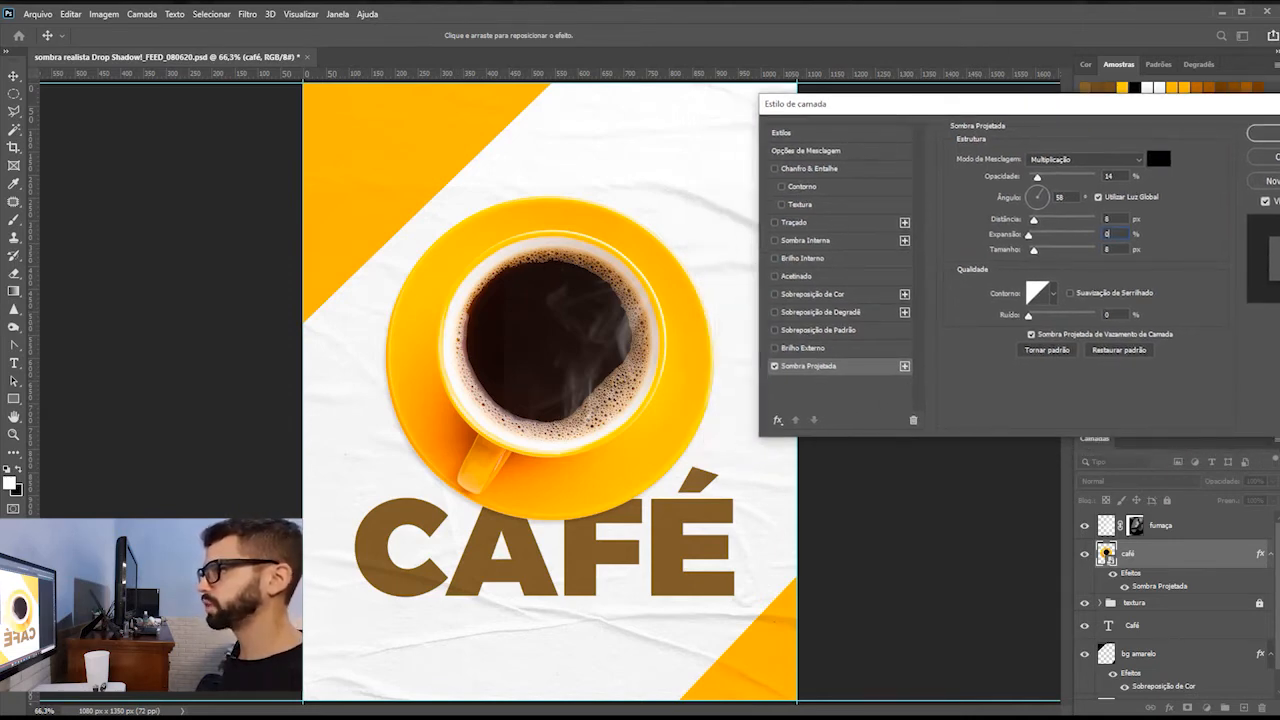
{"action": "left_click", "coordinate": [1262, 133]}
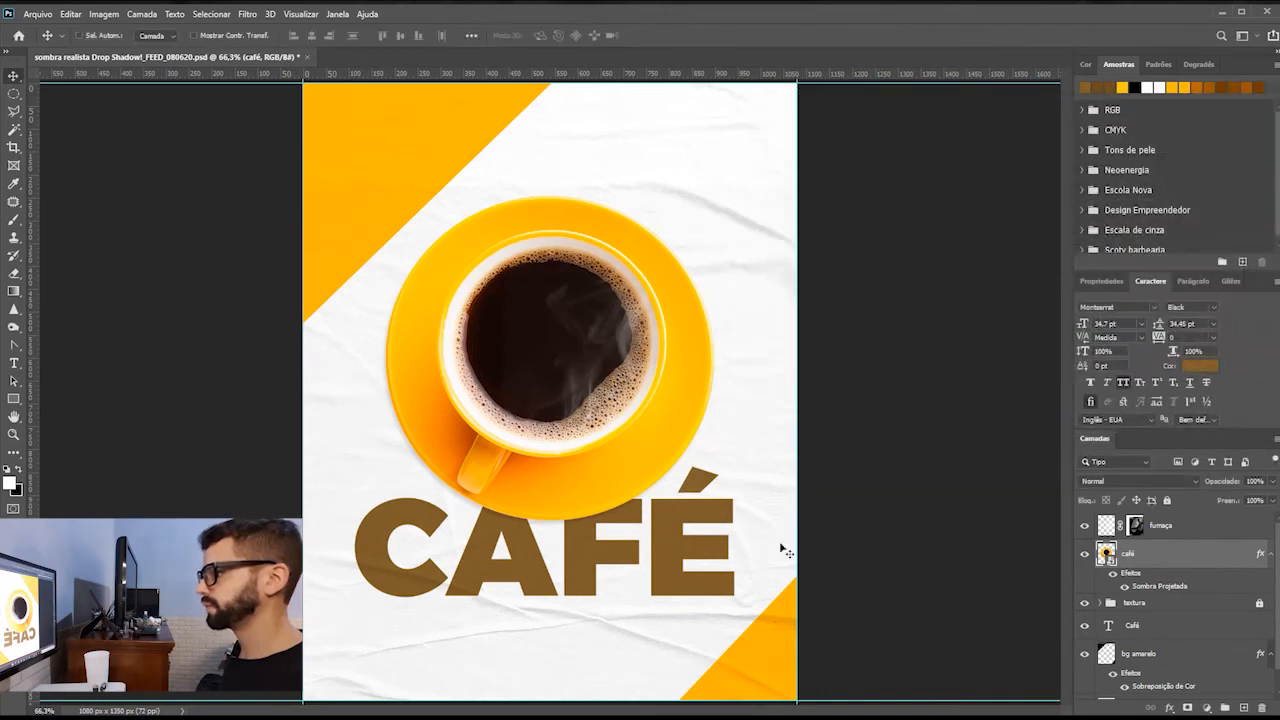
Toggle the café layer's effects off and on to compare the shadow, and reopen its Drop Shadow settings
{"action": "left_click", "coordinate": [1114, 574]}
{"action": "left_click", "coordinate": [1115, 576]}
{"action": "left_click", "coordinate": [1115, 576]}
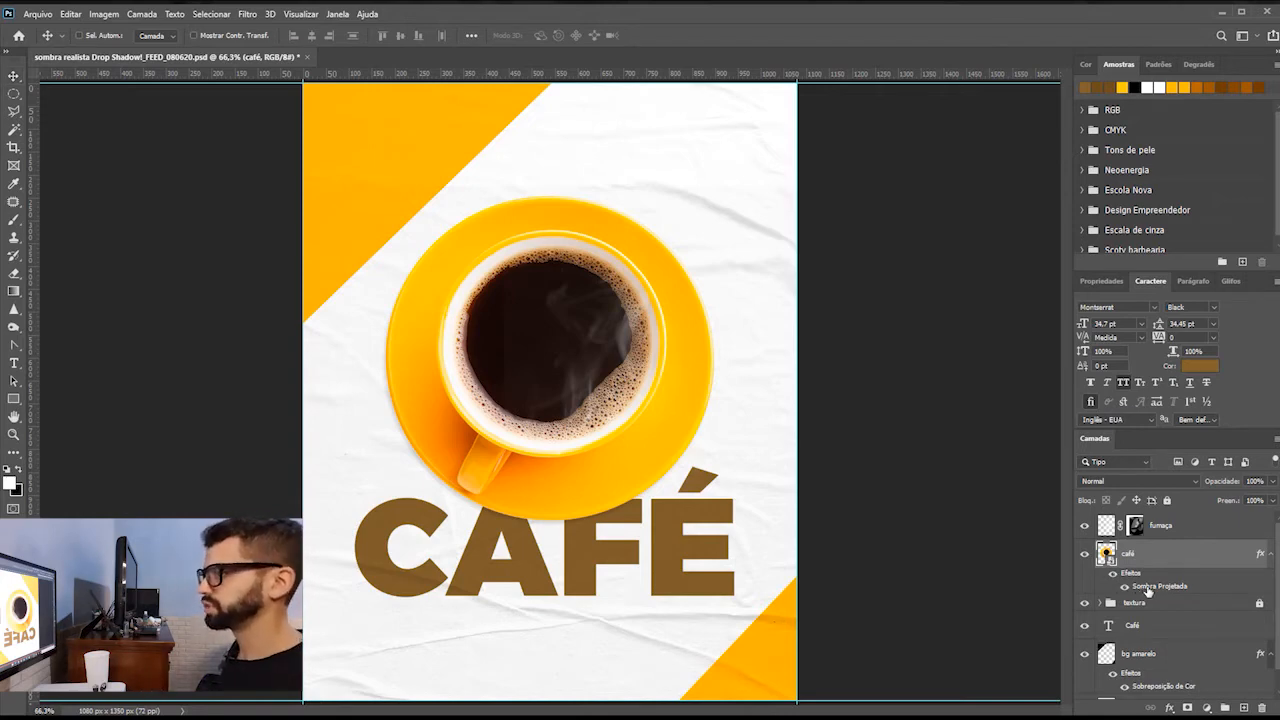
{"action": "double_click", "coordinate": [1148, 591]}
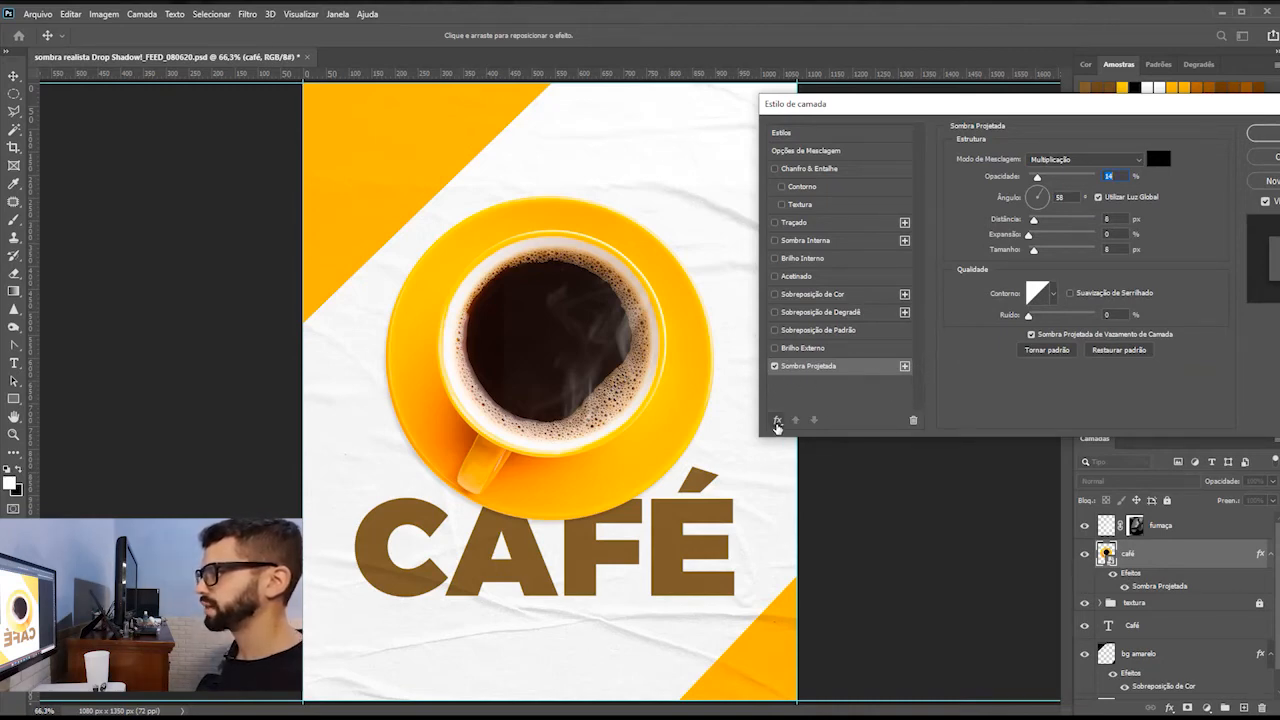
{"action": "left_click", "coordinate": [777, 424]}
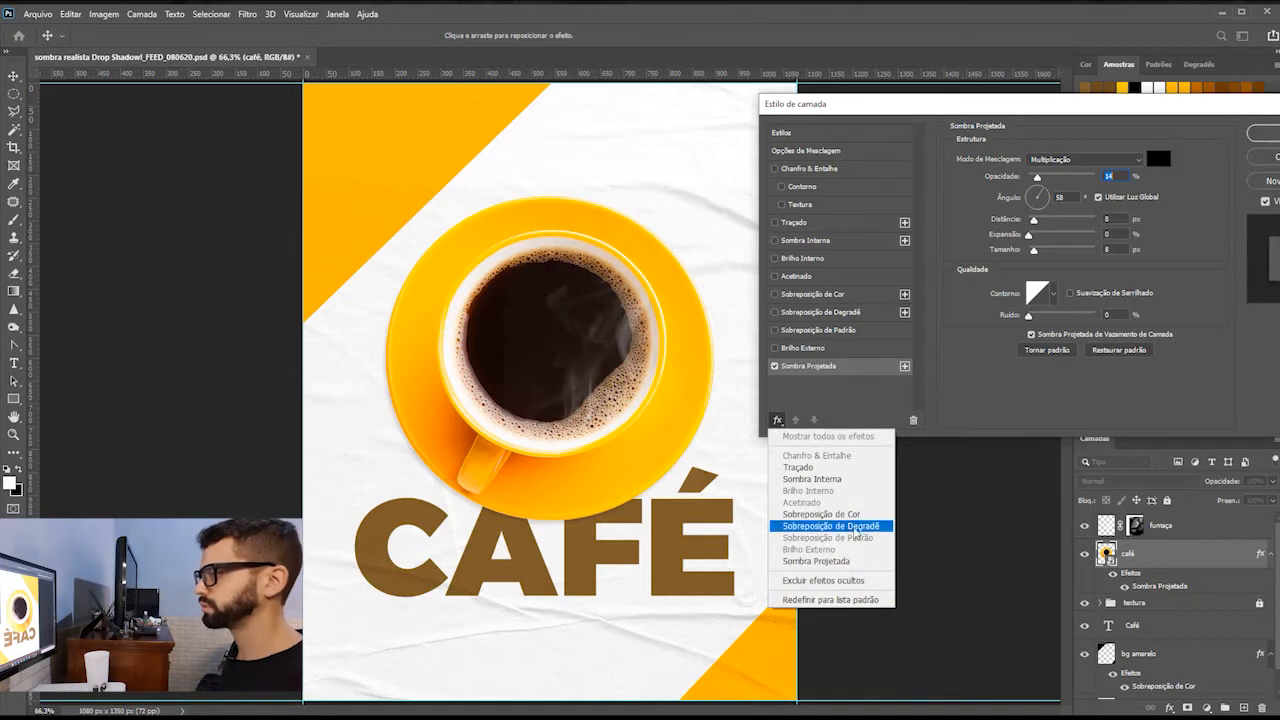
{"action": "left_click", "coordinate": [815, 564]}
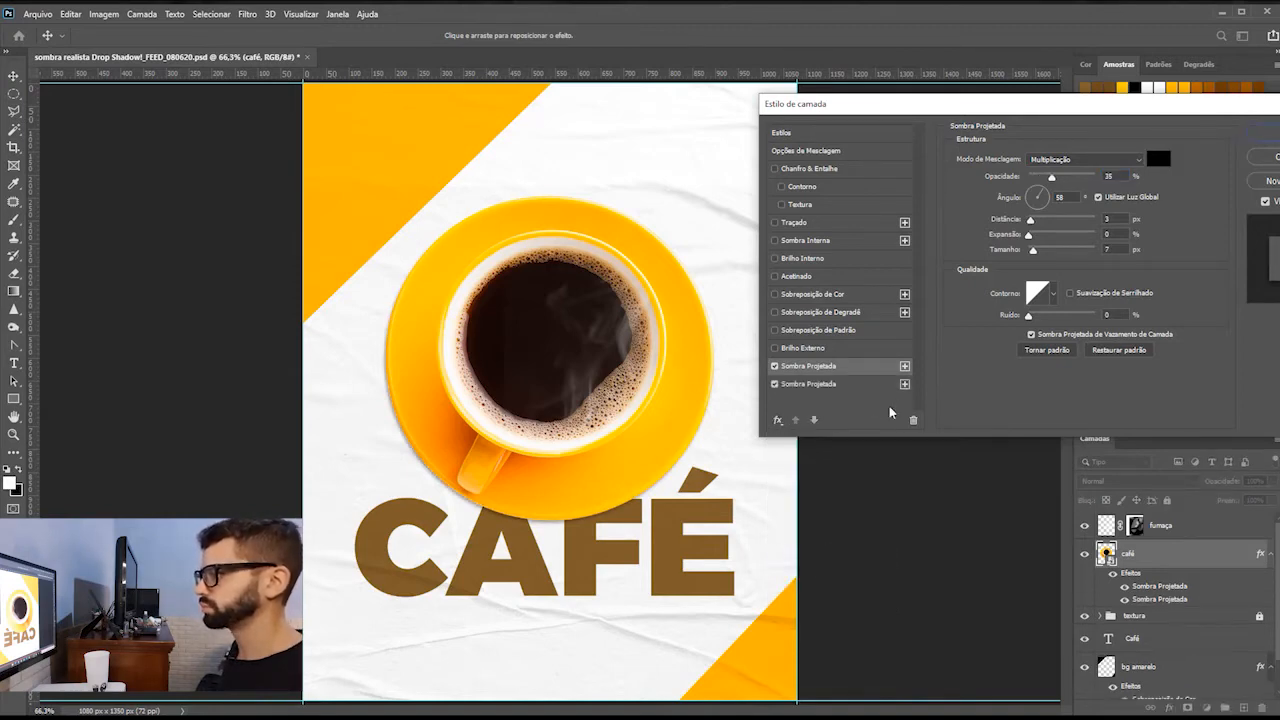
{"action": "left_click", "coordinate": [913, 420]}
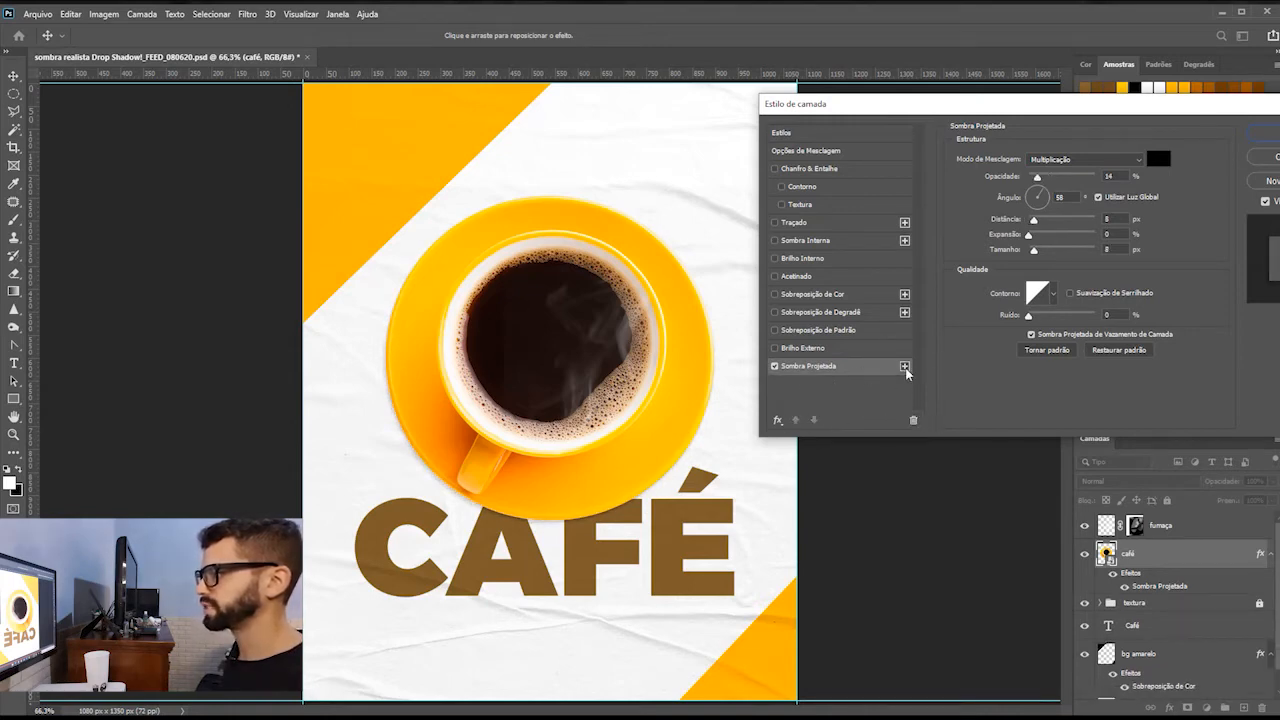
Add a second drop shadow to the cup, with a distance of 19 px and a size of 16 px
{"action": "left_click", "coordinate": [905, 367]}
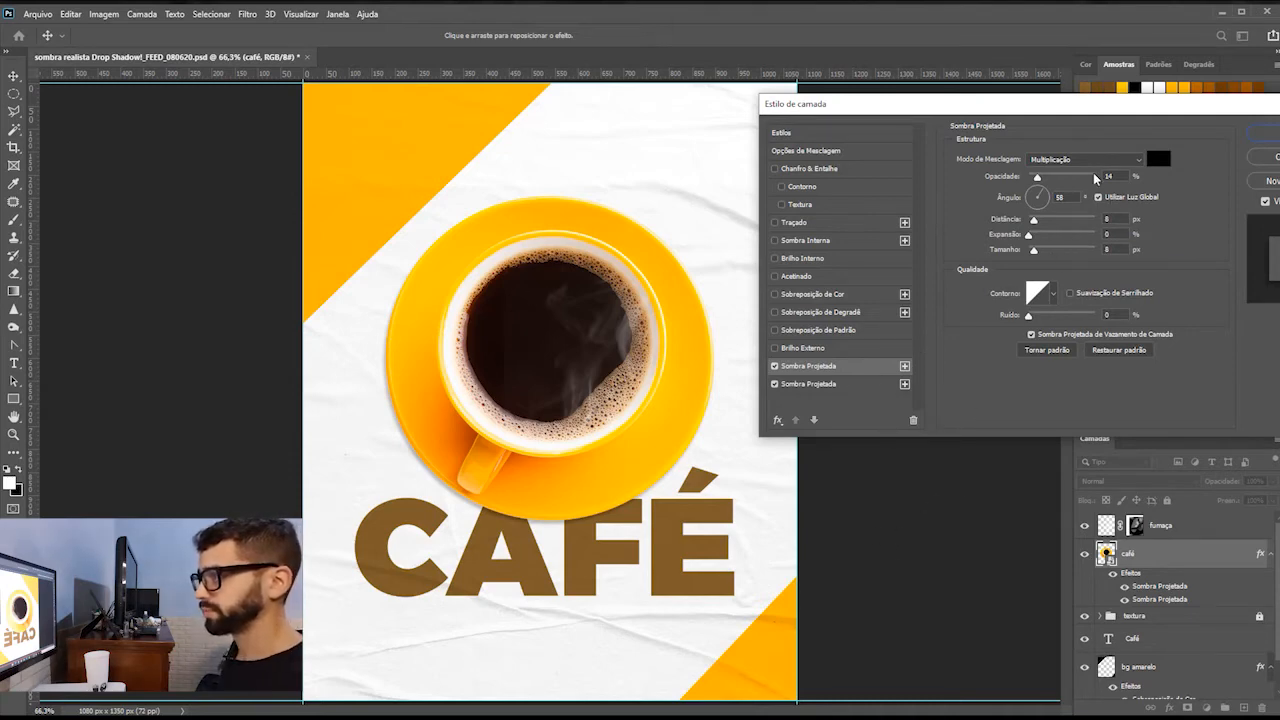
{"action": "double_click", "coordinate": [1118, 177]}
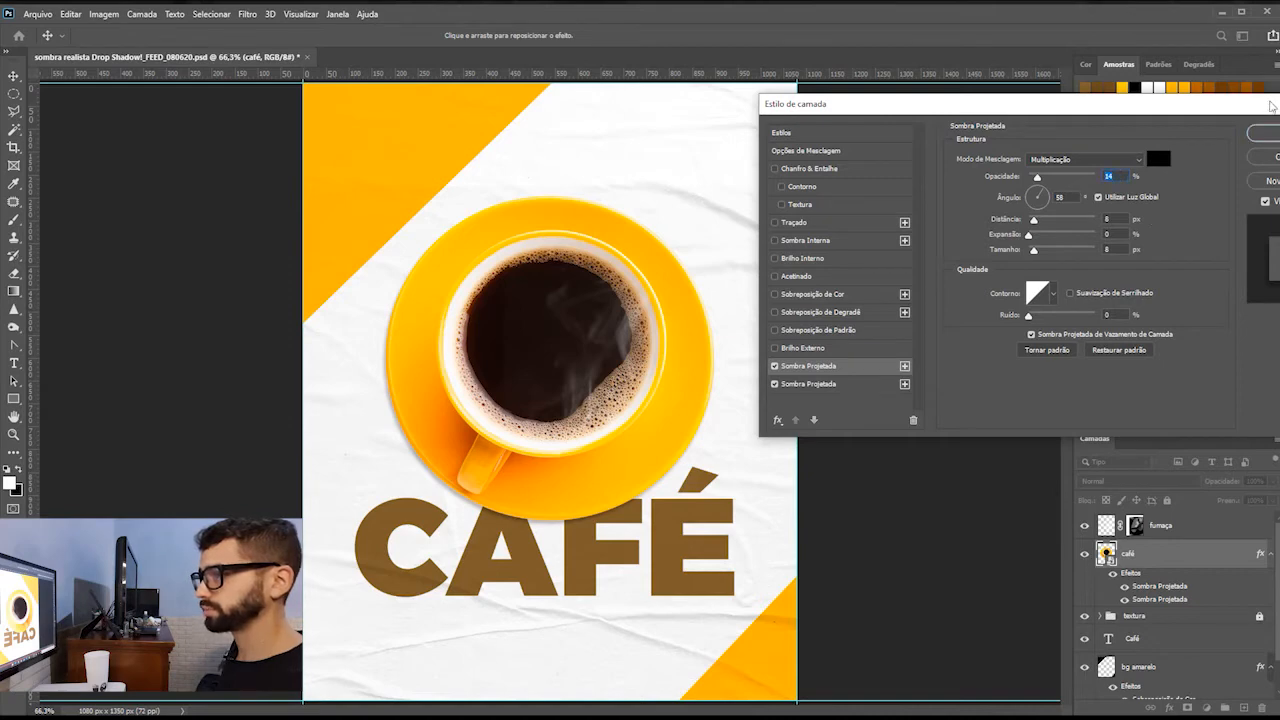
{"action": "left_click_drag", "start_coordinate": [1215, 115], "coordinate": [1133, 113]}
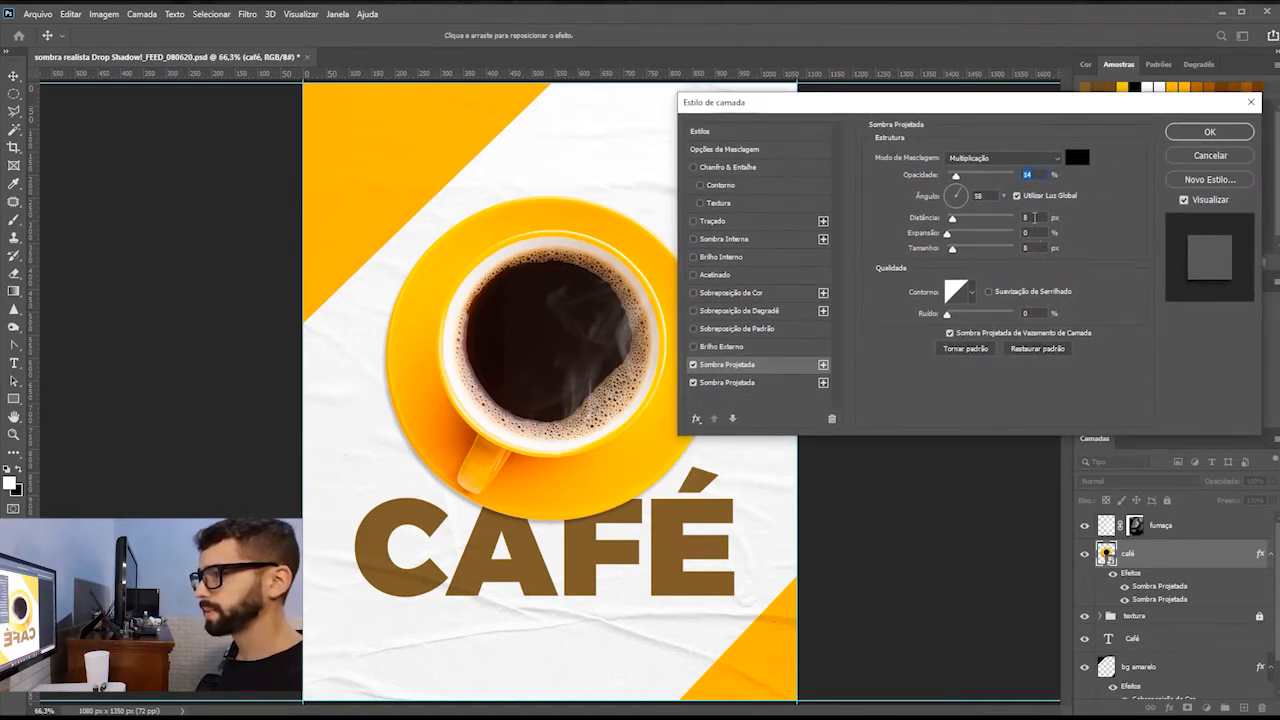
{"action": "double_click", "coordinate": [1034, 217]}
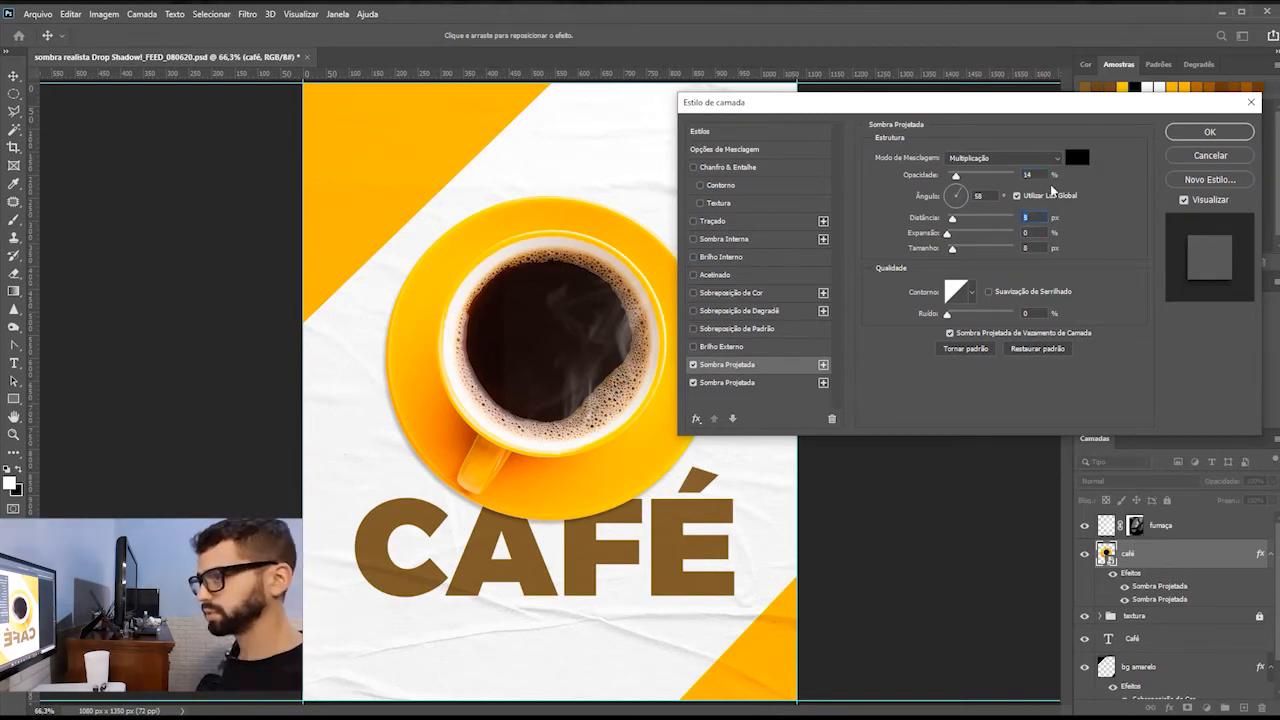
{"action": "type", "text": "19"}
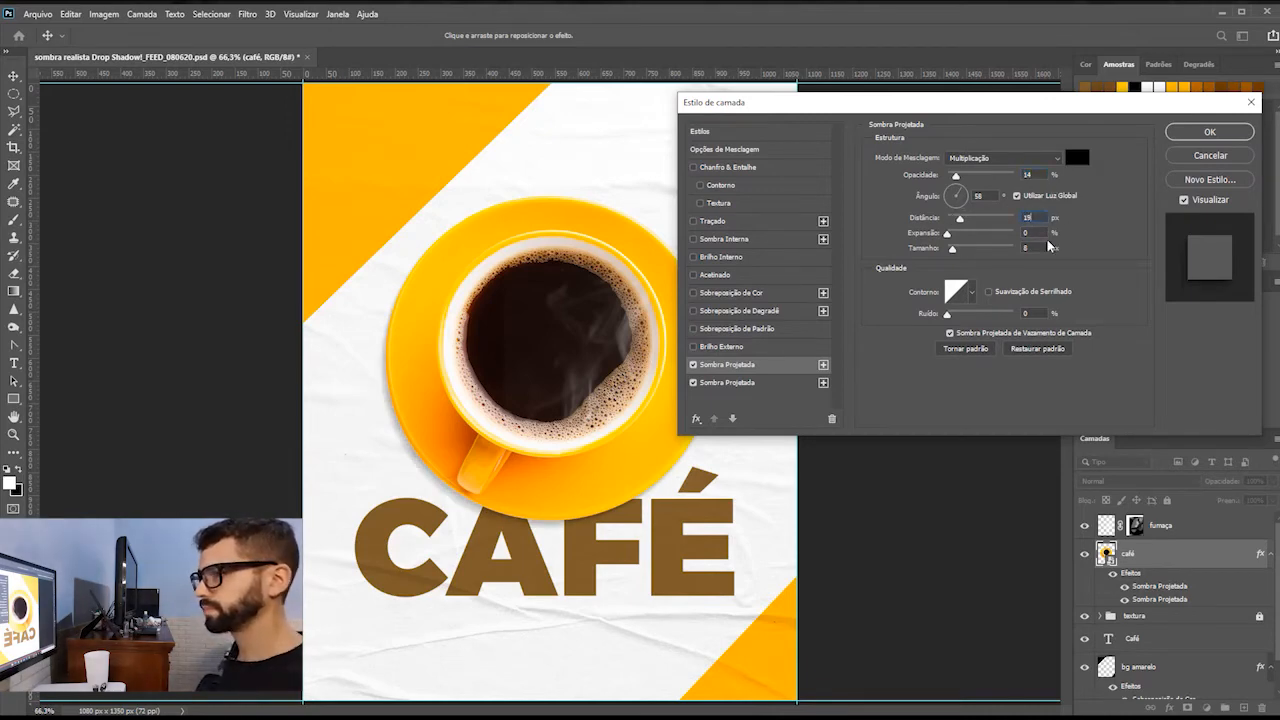
{"action": "double_click", "coordinate": [1040, 247]}
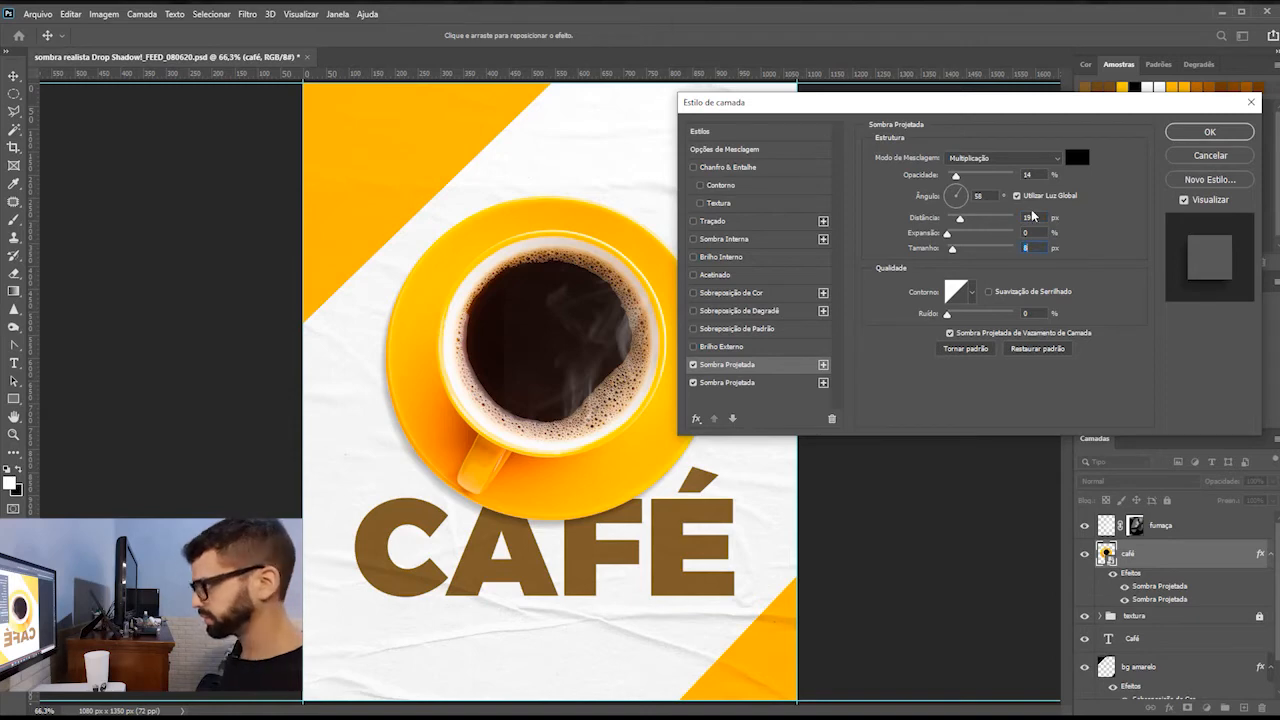
{"action": "type", "text": "16"}
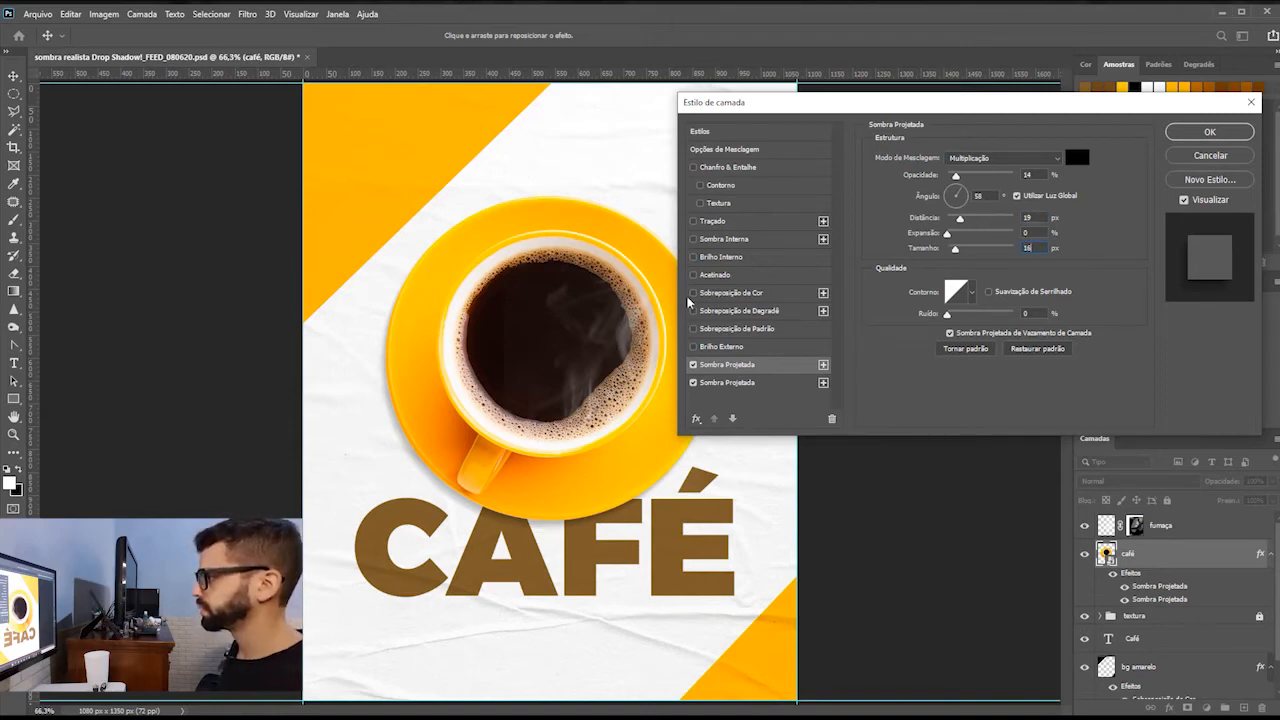
Toggle the second drop shadow off and on to compare its effect on the cup
{"action": "left_click", "coordinate": [694, 365]}
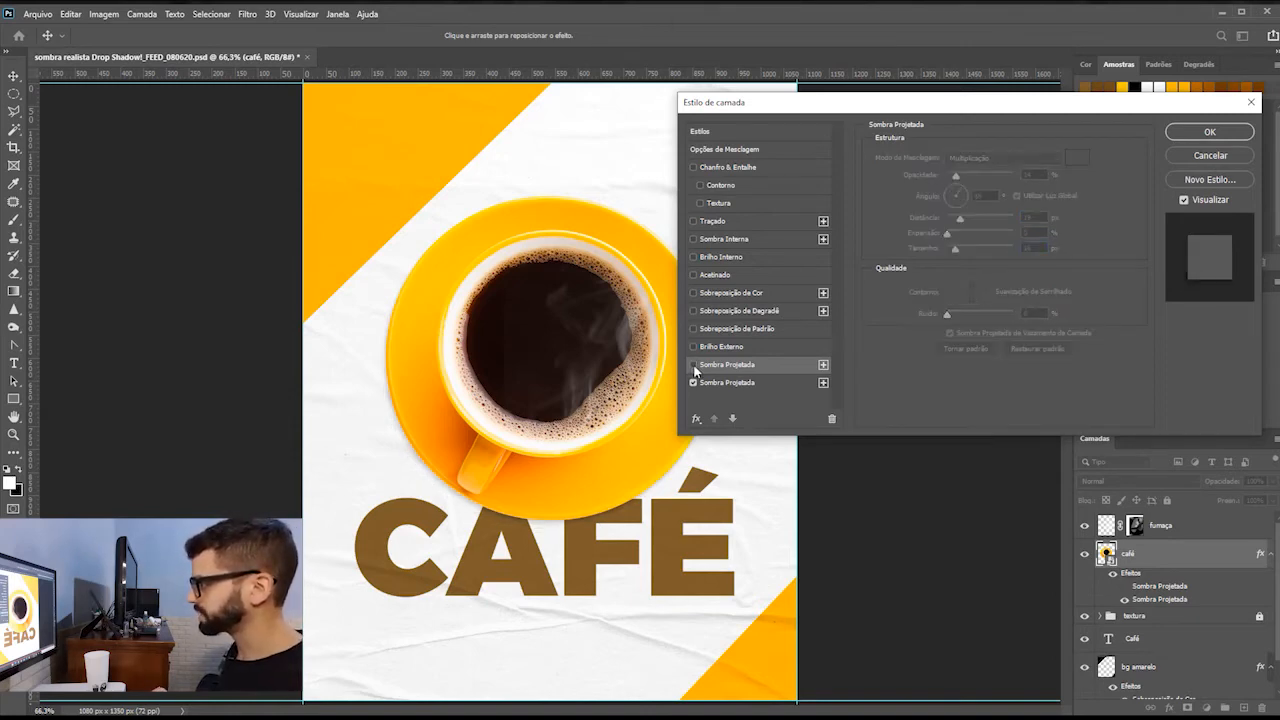
{"action": "left_click", "coordinate": [694, 365]}
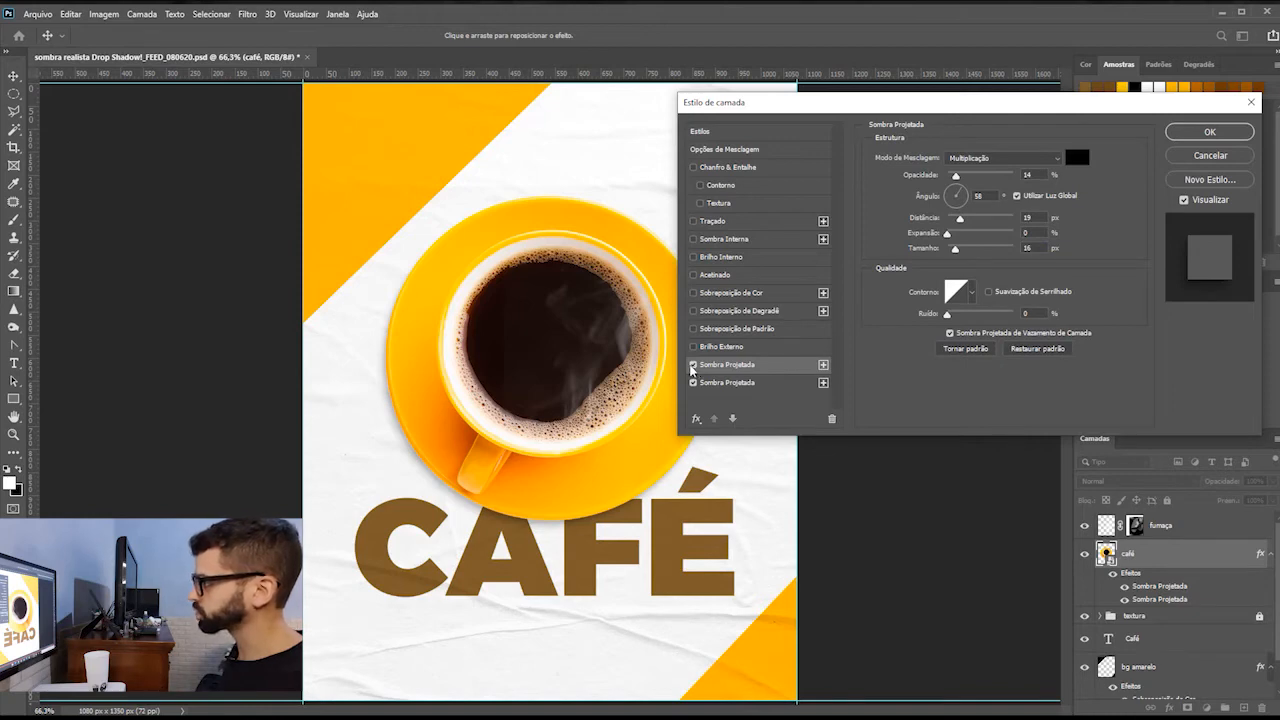
{"action": "left_click", "coordinate": [695, 366]}
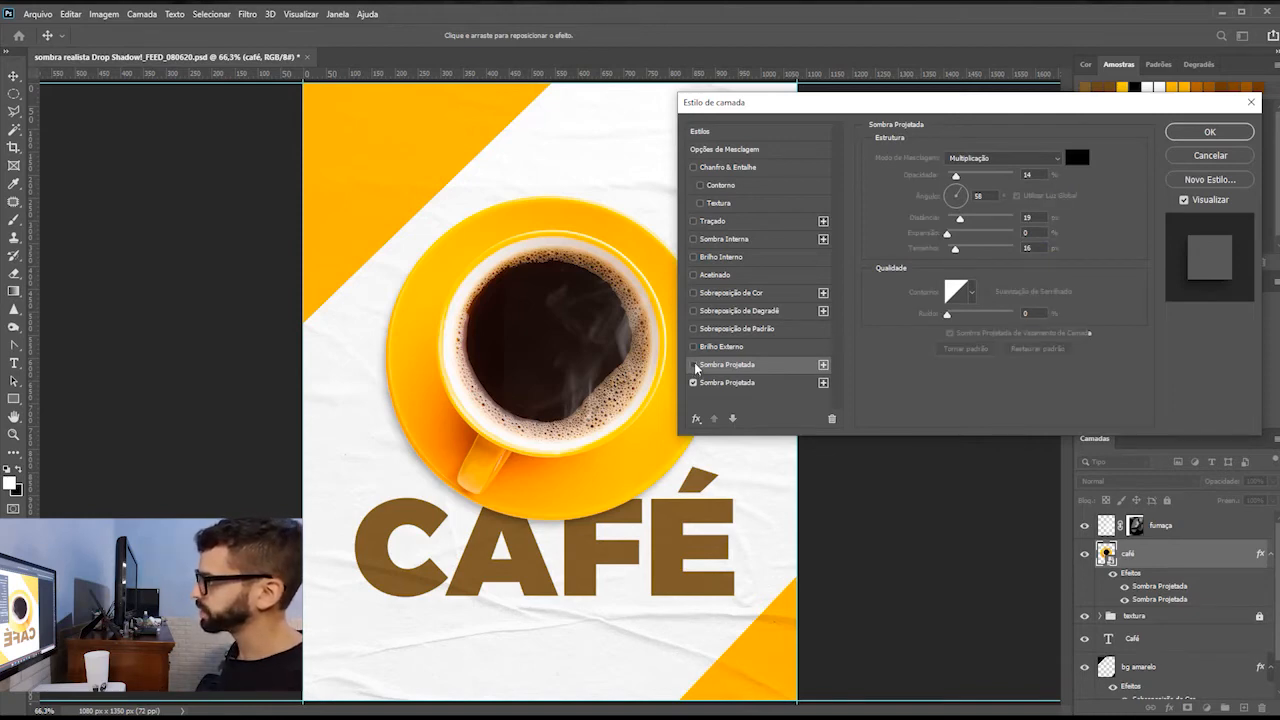
{"action": "left_click", "coordinate": [694, 365]}
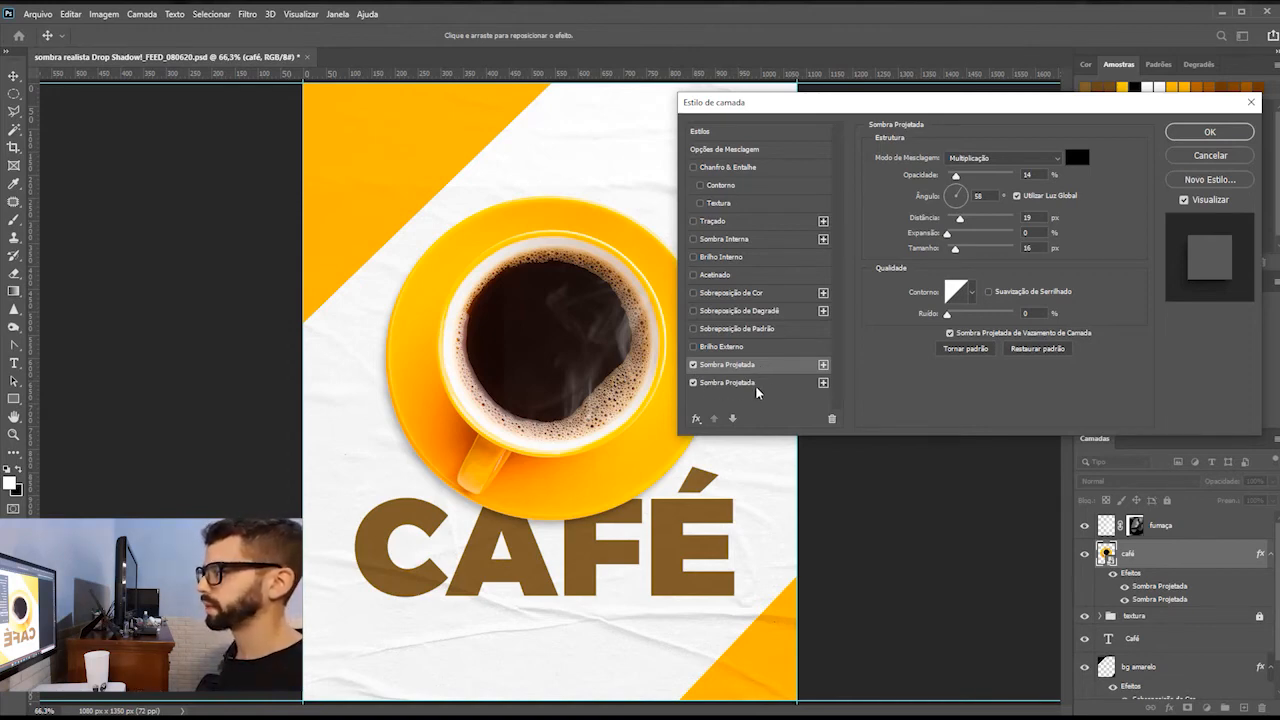
Add a third drop shadow with 26% opacity, a distance of 38 px and a size of 46 px
{"action": "left_click", "coordinate": [823, 365]}
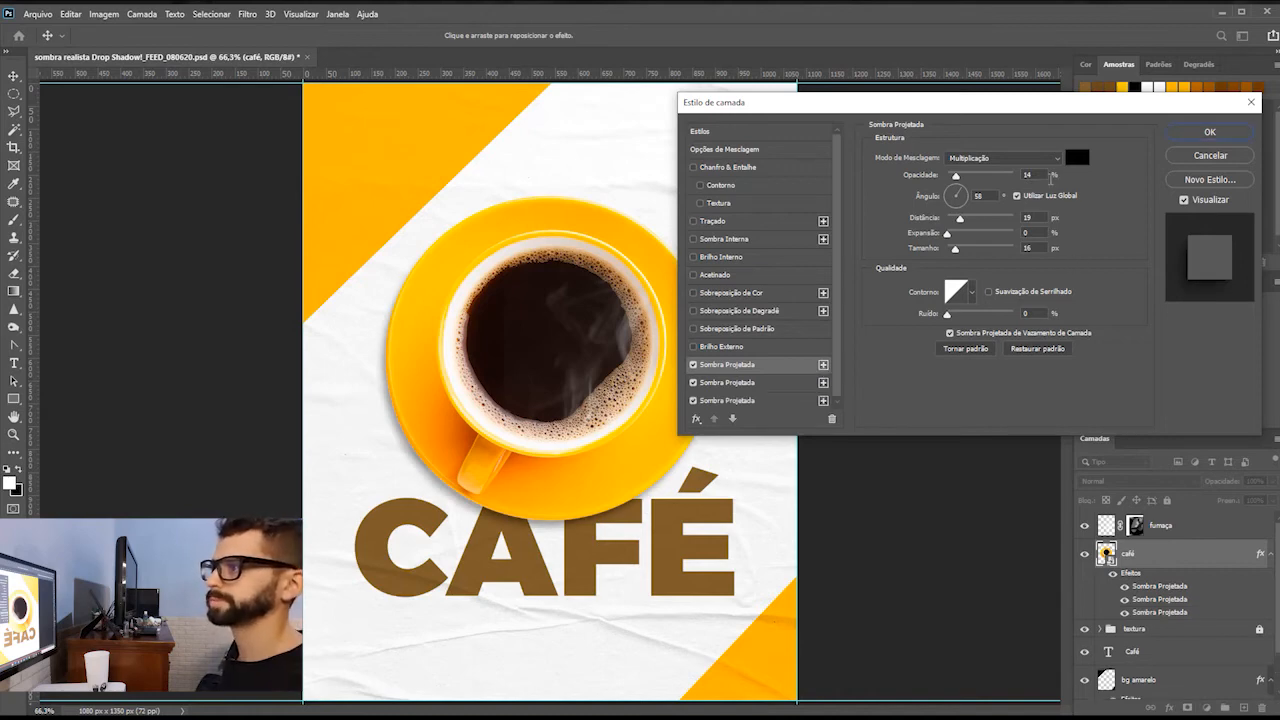
{"action": "left_click", "coordinate": [1028, 175]}
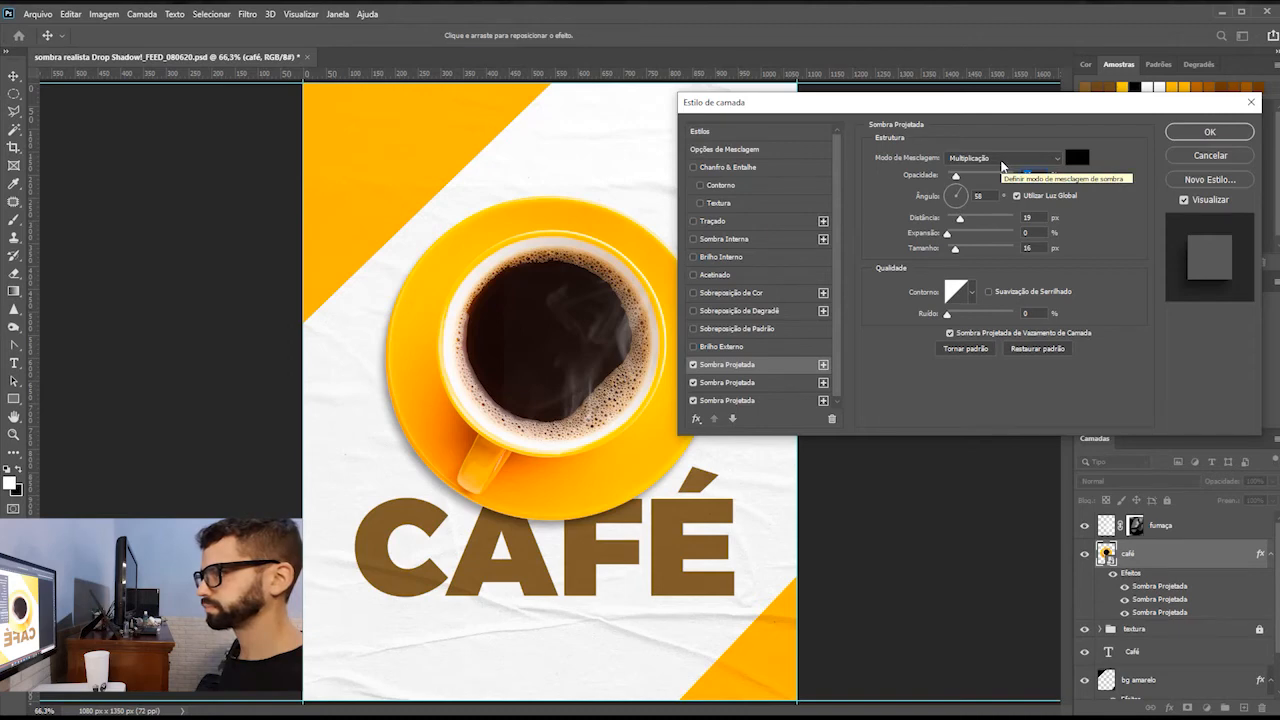
{"action": "type", "text": "26"}
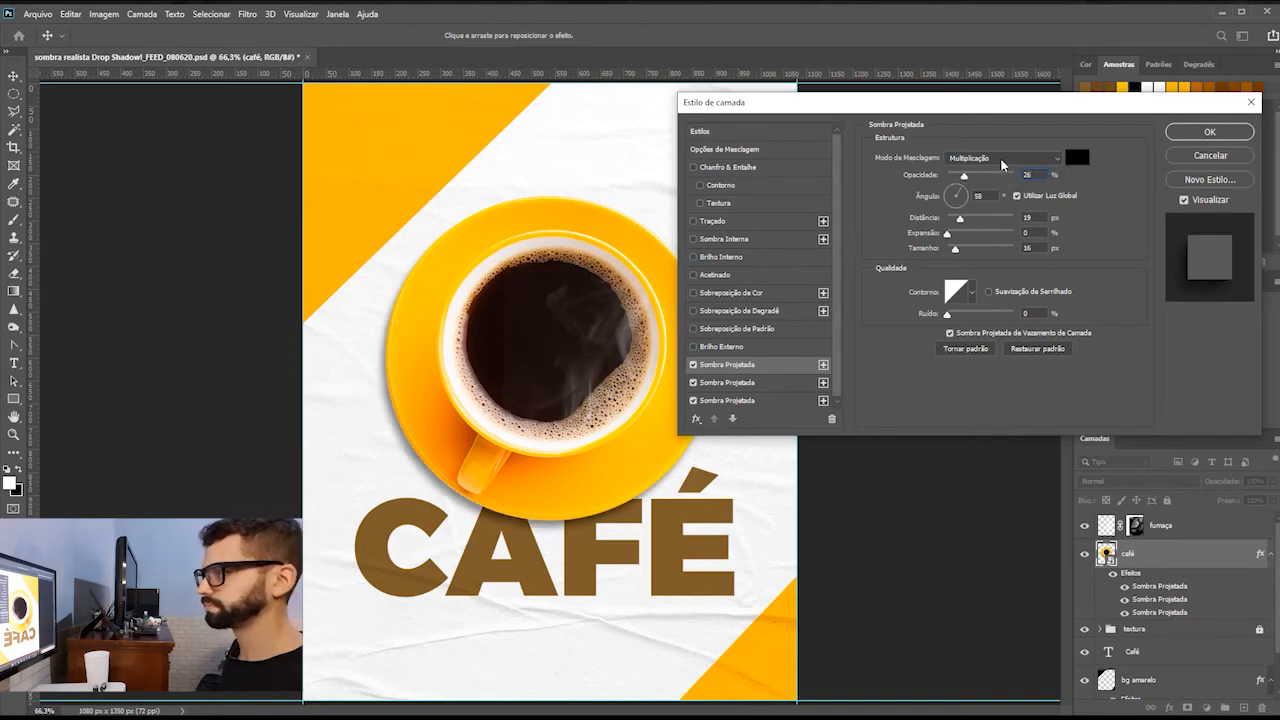
{"action": "left_click", "coordinate": [1029, 217]}
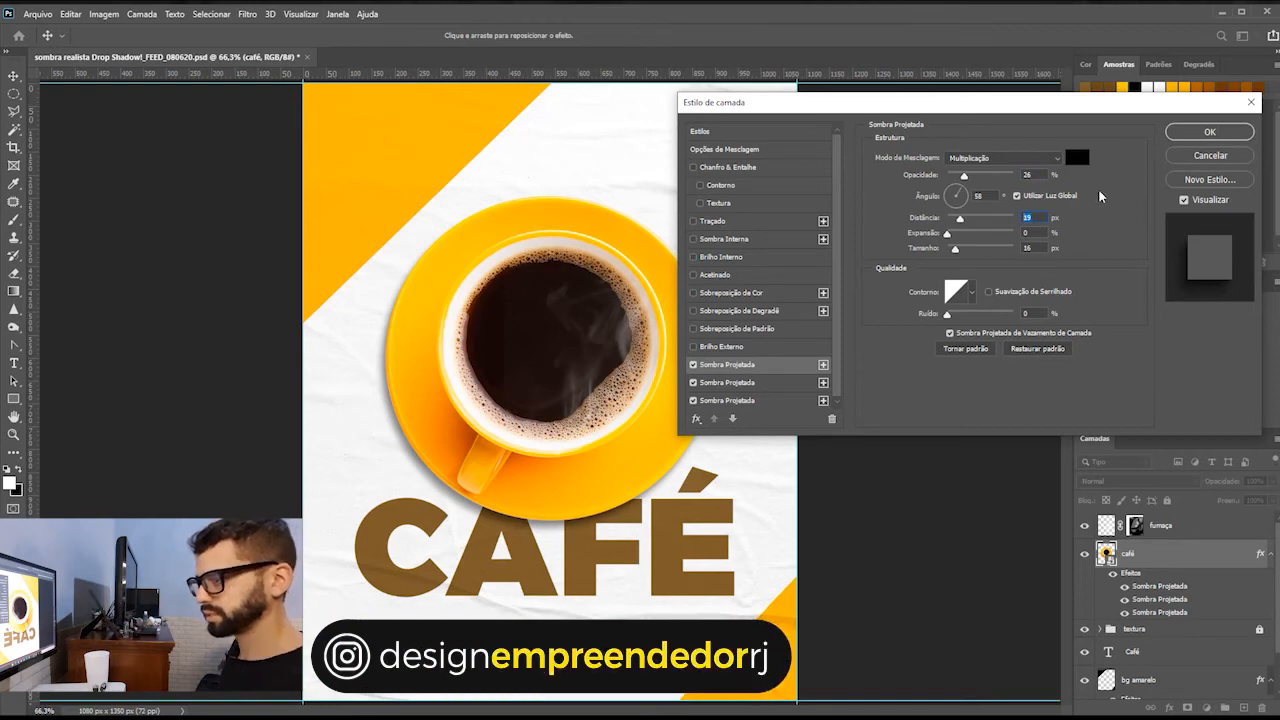
{"action": "type", "text": "38"}
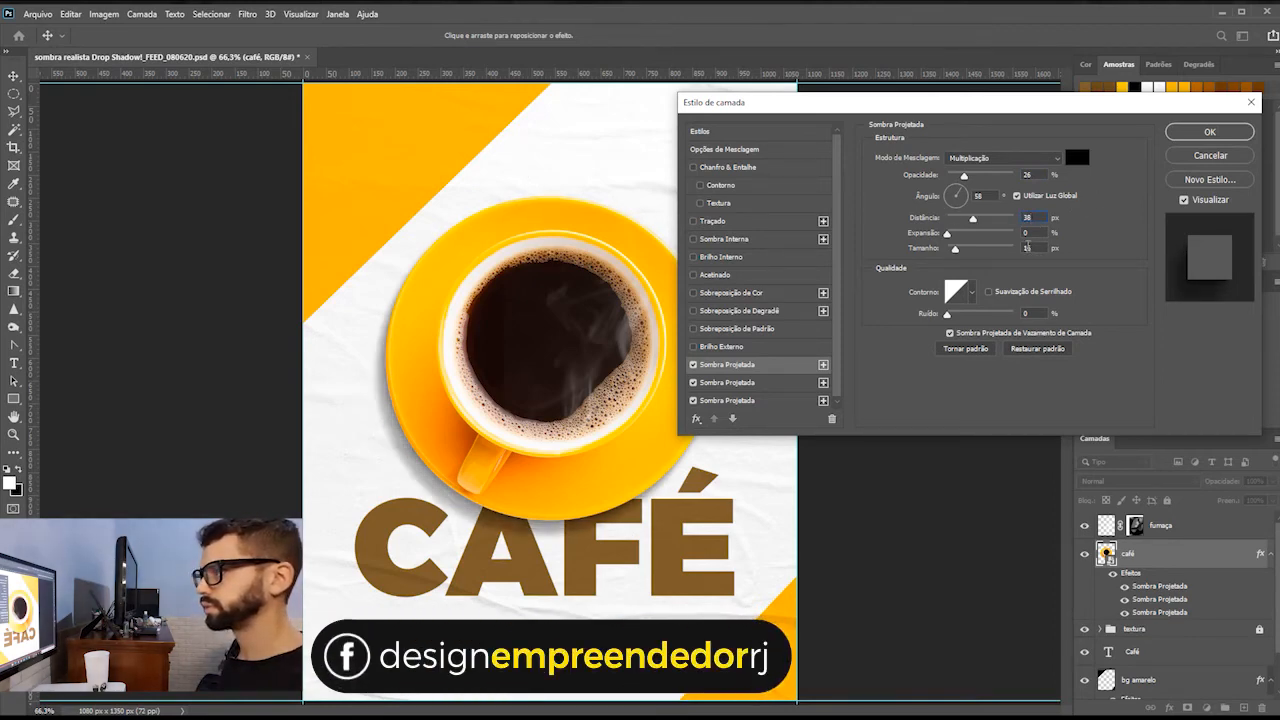
{"action": "double_click", "coordinate": [1027, 247]}
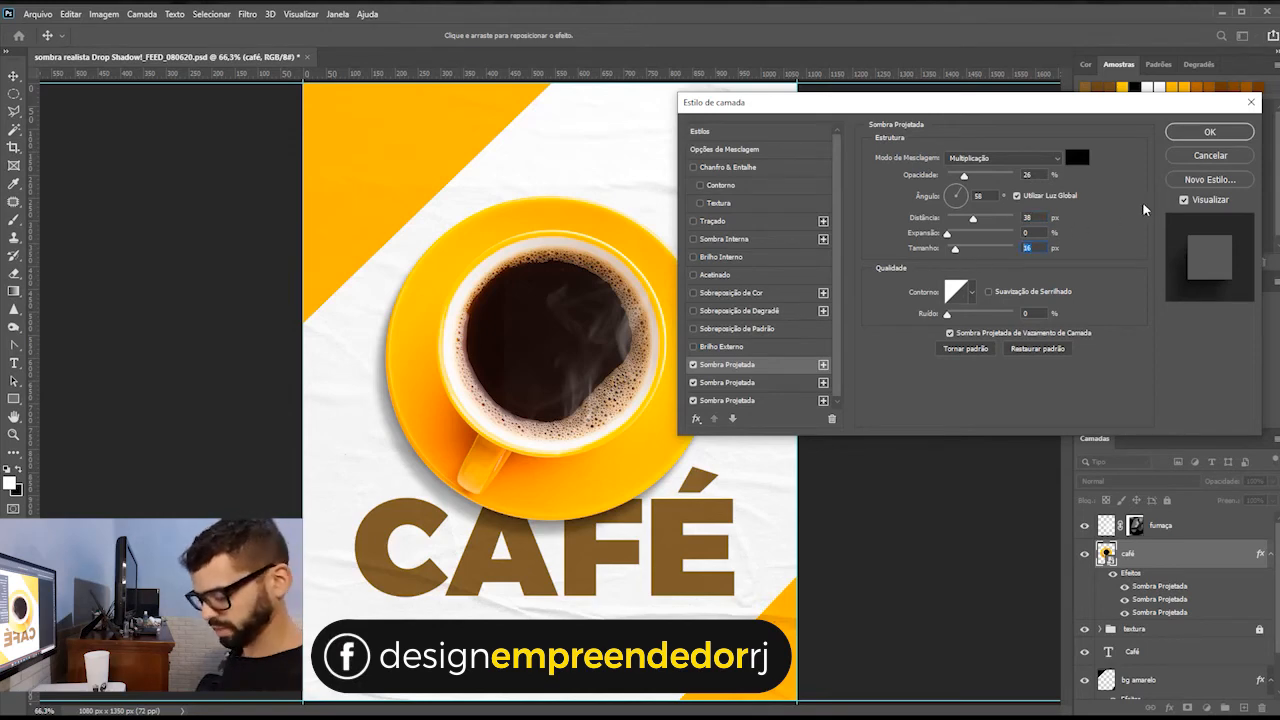
{"action": "type", "text": "46"}
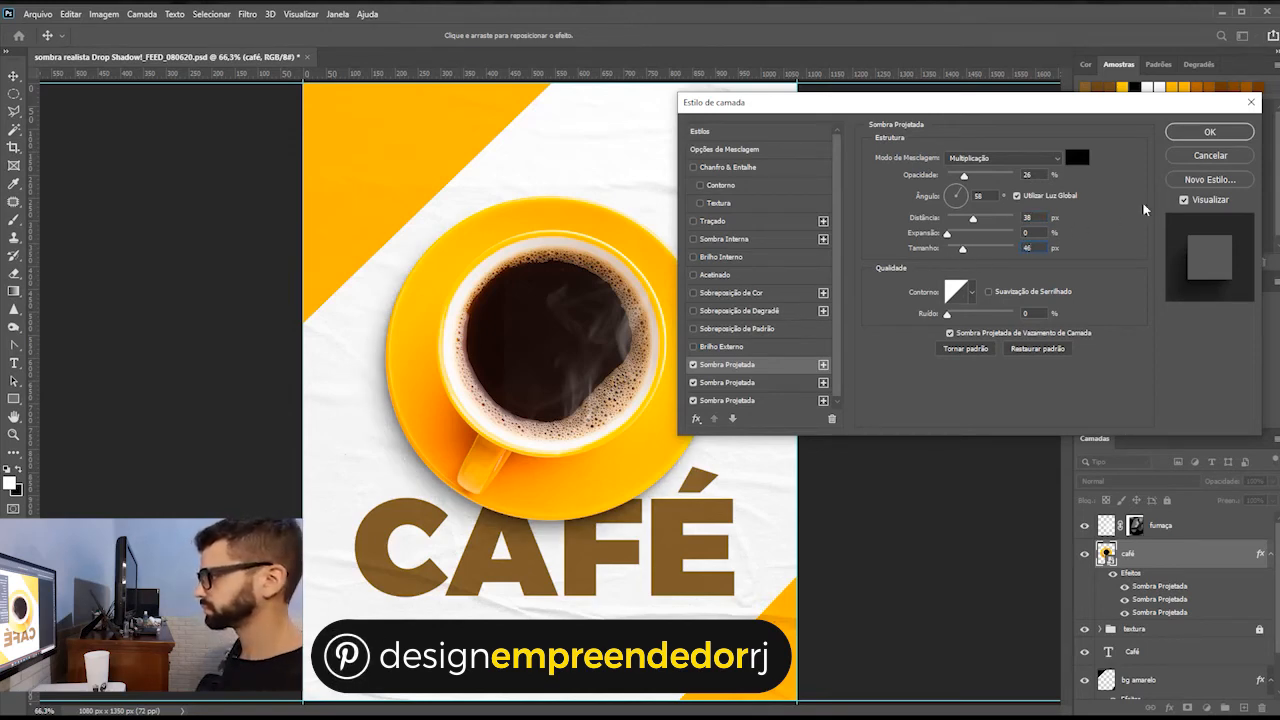
Toggle the third drop shadow off and on to compare the cup with and without it
{"action": "left_click", "coordinate": [693, 365]}
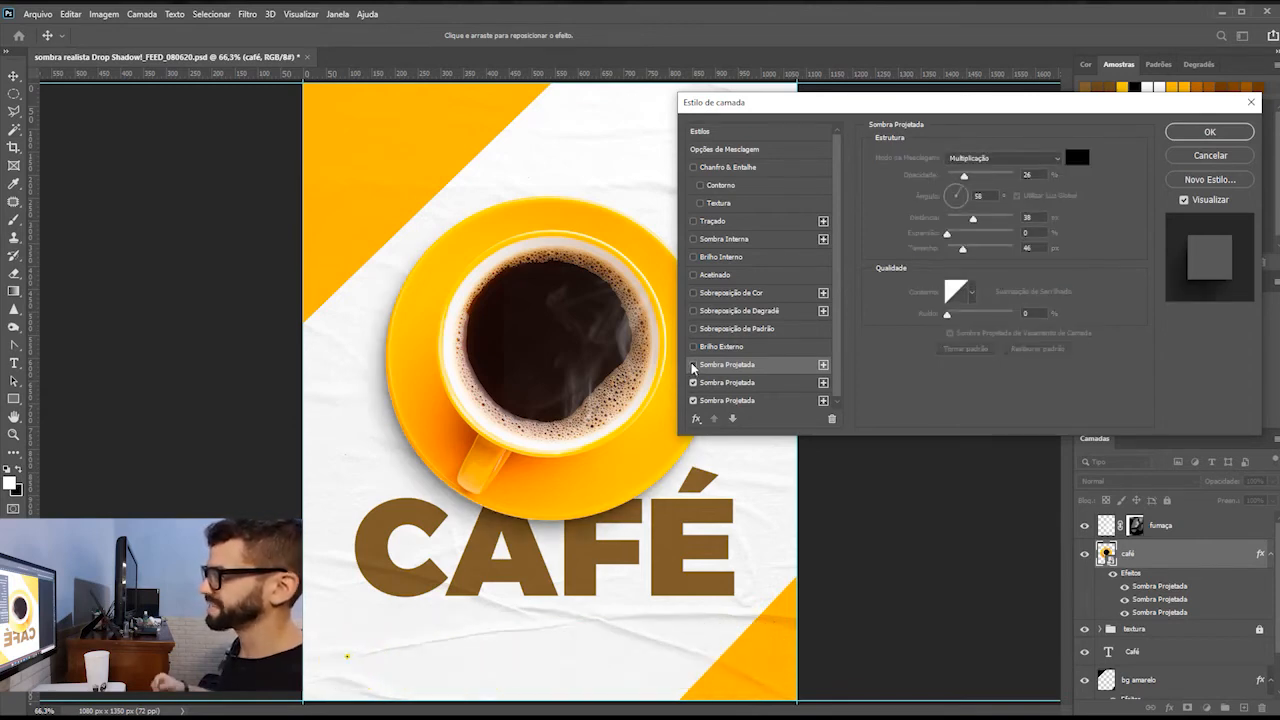
{"action": "left_click", "coordinate": [693, 365]}
{"action": "left_click", "coordinate": [693, 365]}
{"action": "left_click", "coordinate": [693, 365]}
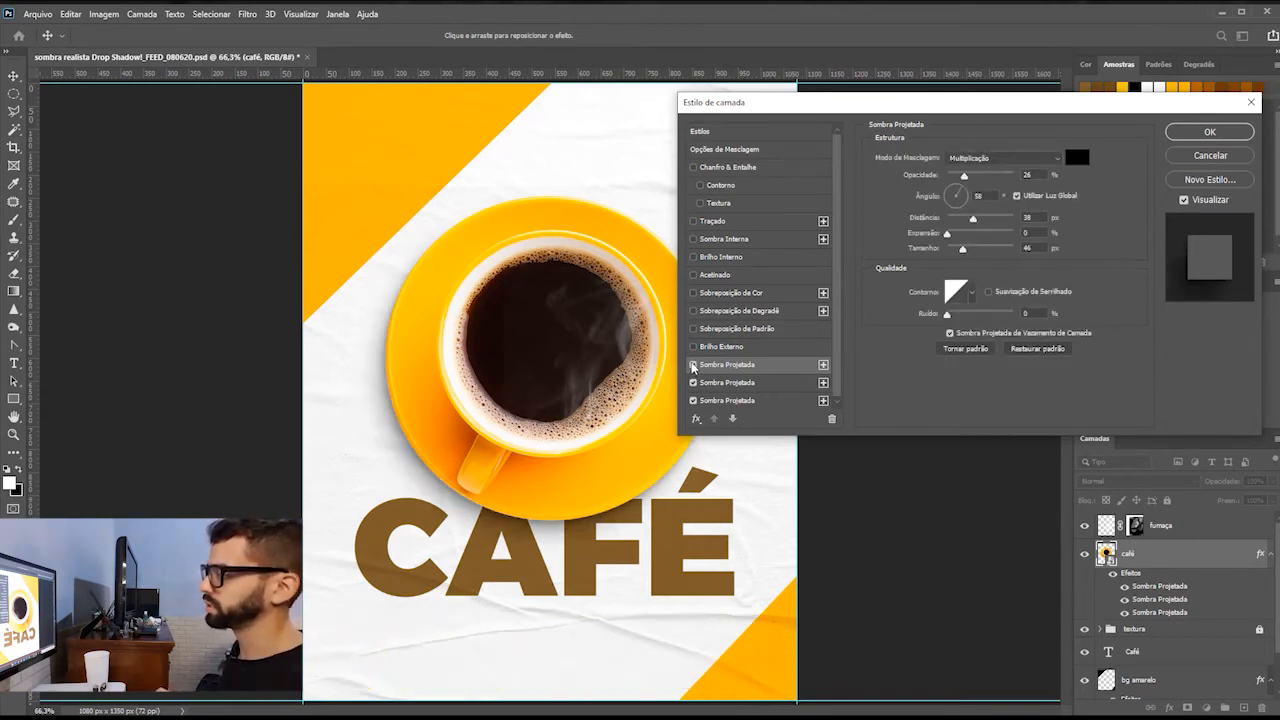
Apply the layer style and toggle all of the café layer's effects off and on to compare the stacked shadow
{"action": "left_click", "coordinate": [1200, 131]}
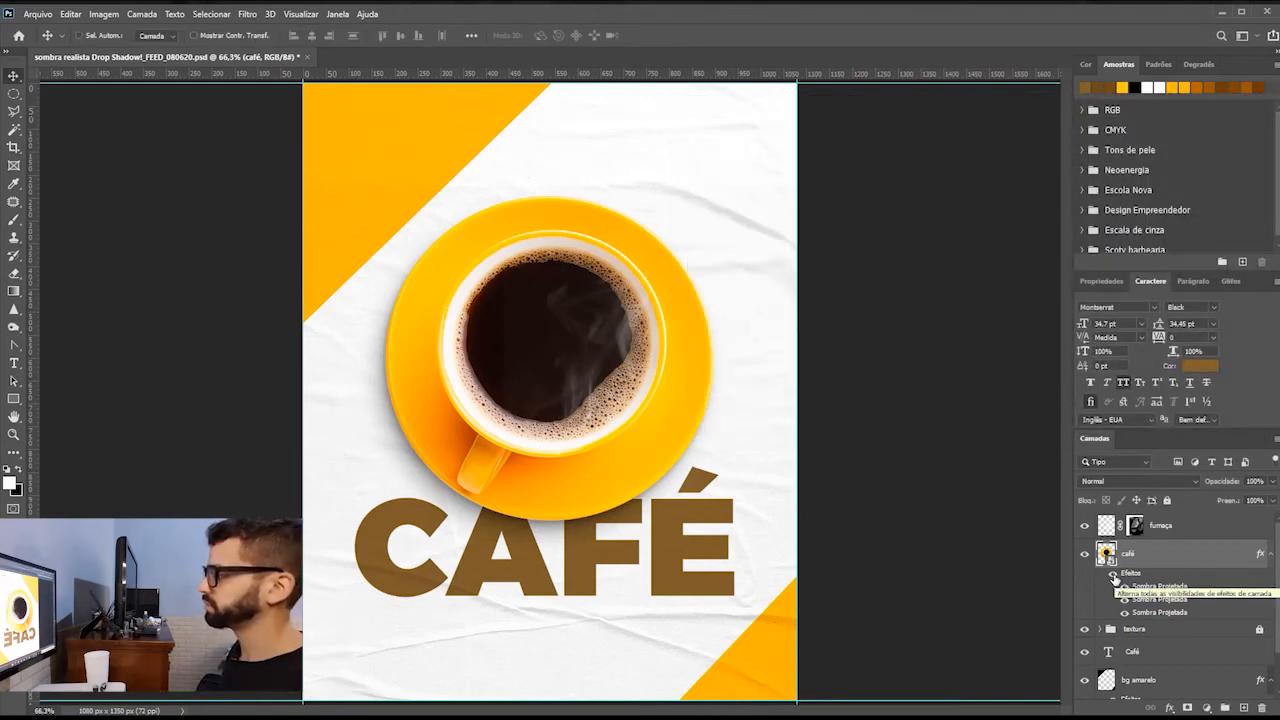
{"action": "left_click", "coordinate": [1115, 578]}
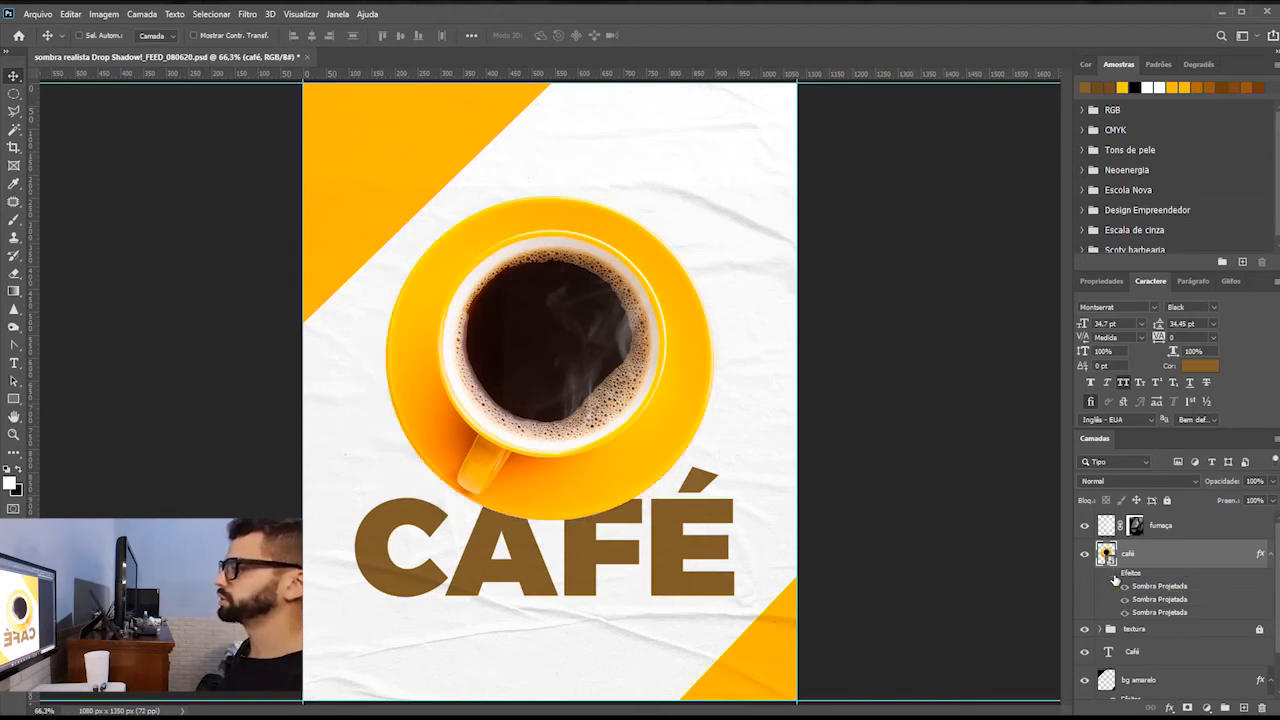
{"action": "left_click", "coordinate": [1115, 578]}
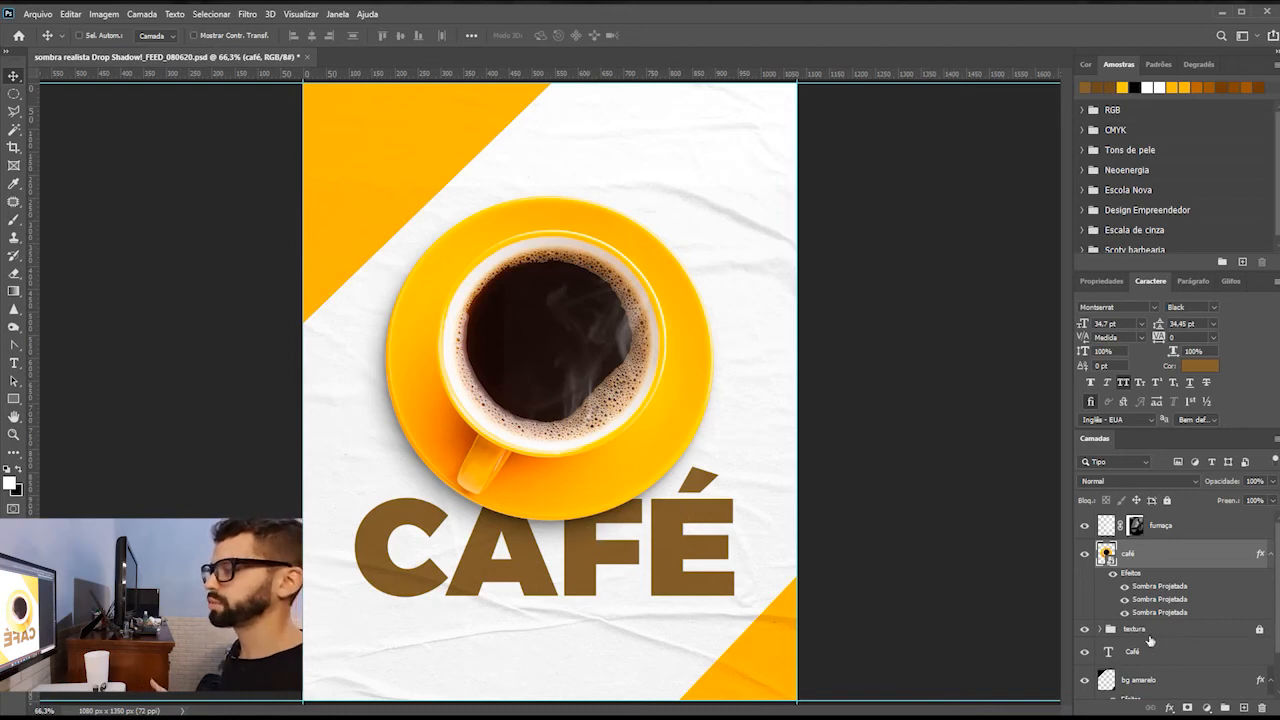
Reopen the café layer's style and set the color of the 8 px drop shadow to dark brown 643e00
{"action": "double_click", "coordinate": [1184, 555]}
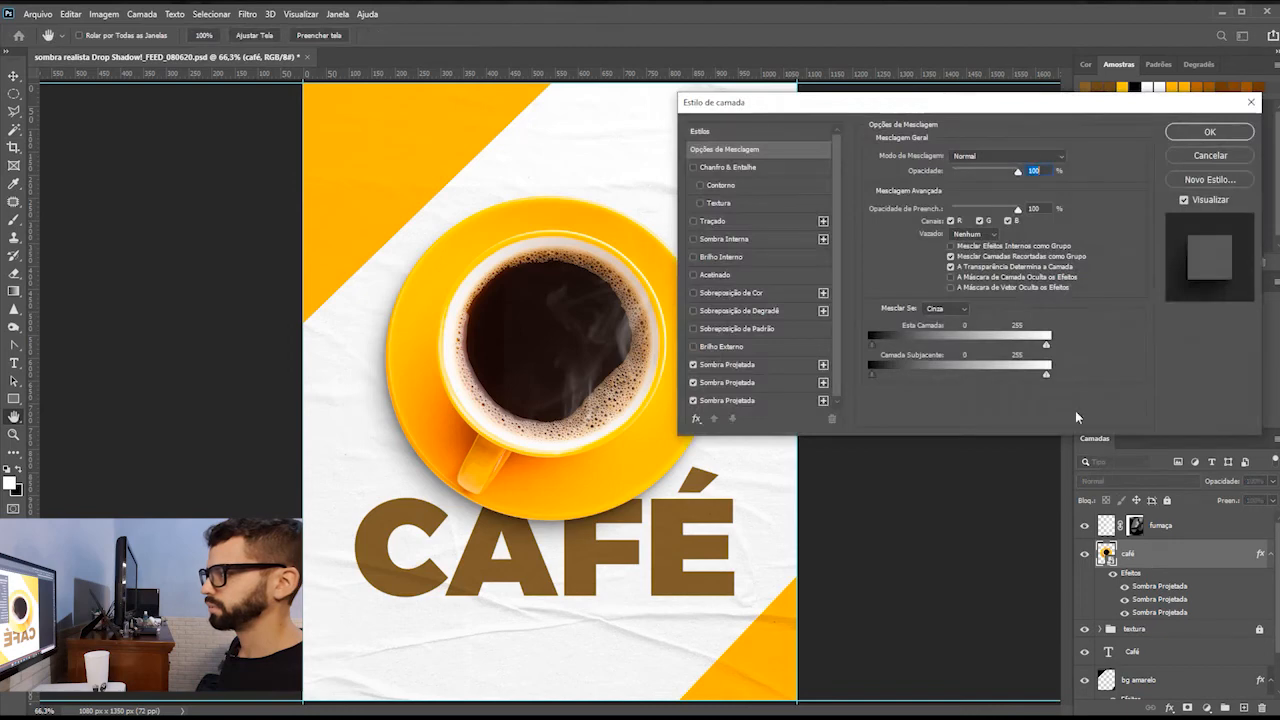
{"action": "left_click", "coordinate": [767, 401]}
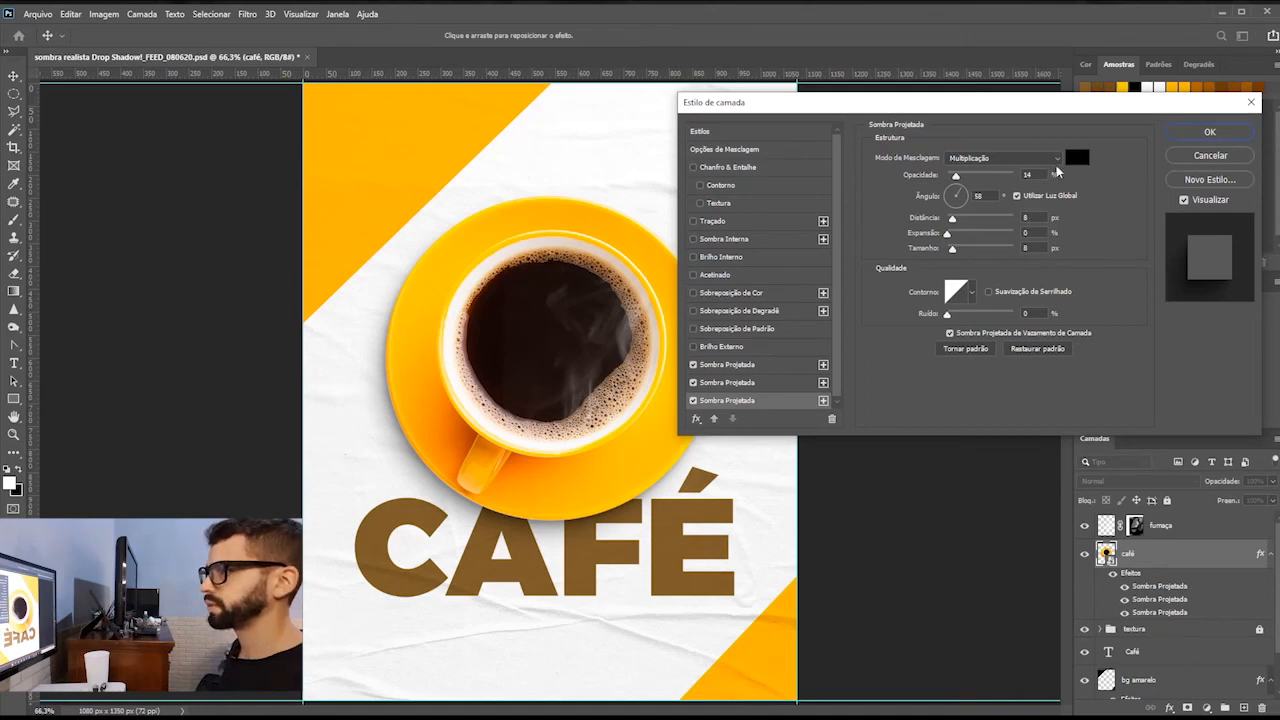
{"action": "left_click", "coordinate": [1076, 157]}
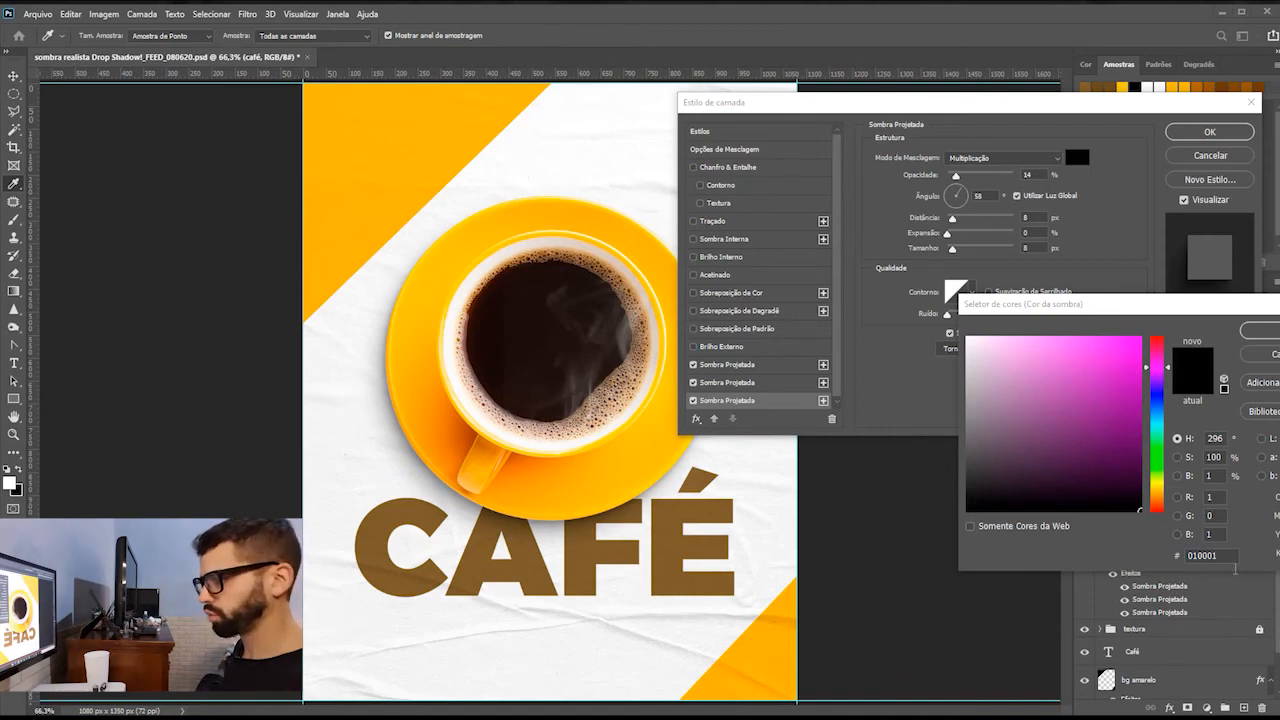
{"action": "left_click", "coordinate": [1088, 308]}
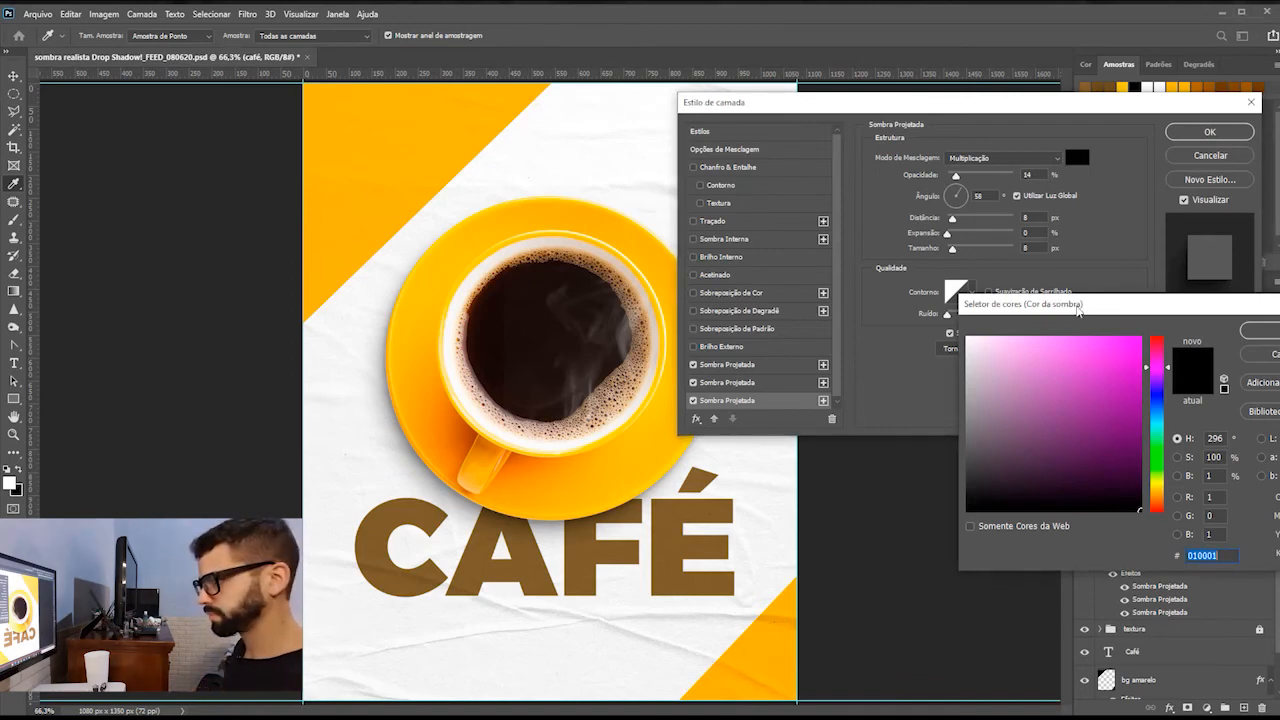
{"action": "left_click_drag", "start_coordinate": [1077, 307], "coordinate": [1003, 326]}
{"action": "type", "text": "643e00"}
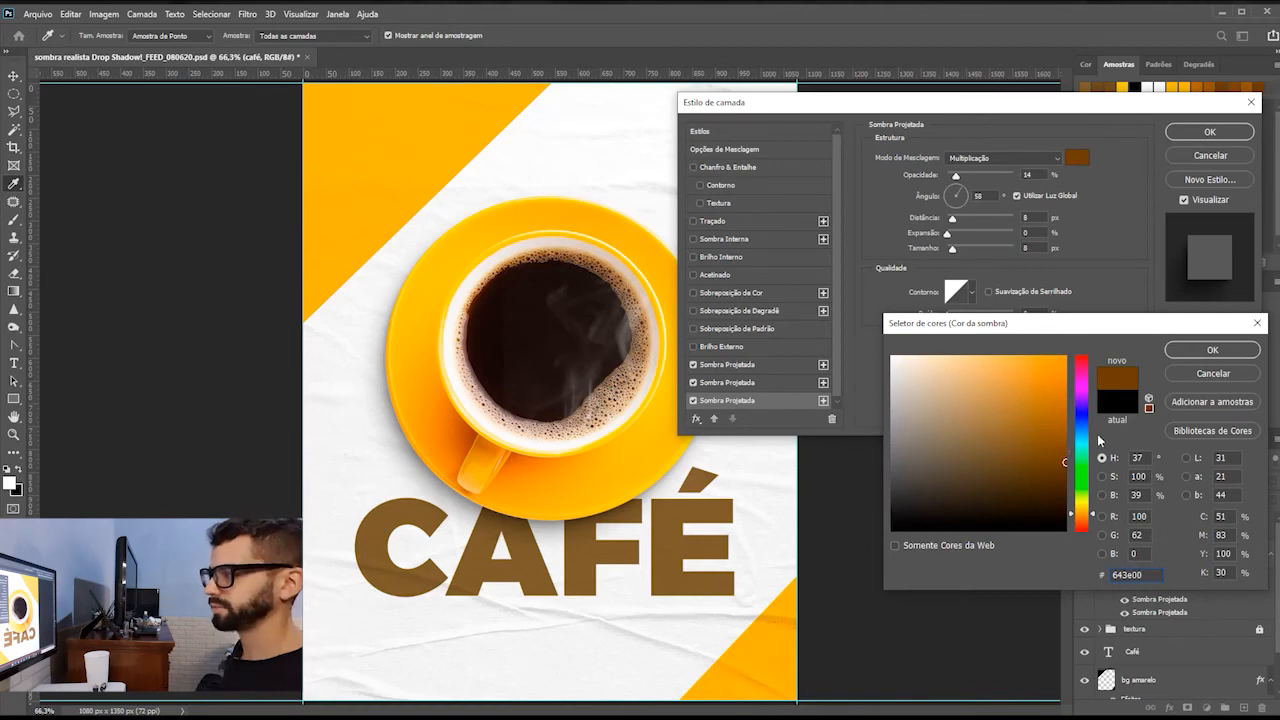
{"action": "left_click", "coordinate": [1224, 357]}
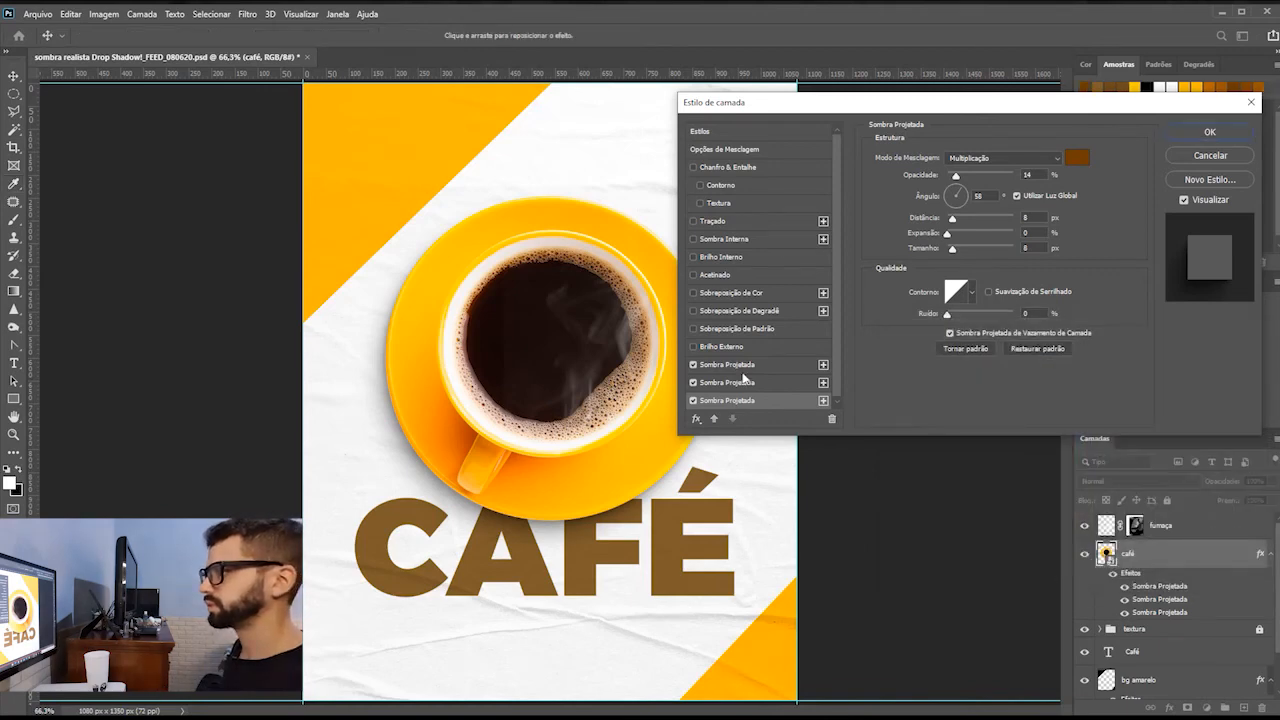
Set the color of the 19 px drop shadow to brown 8d5700
{"action": "left_click", "coordinate": [760, 385]}
{"action": "left_click", "coordinate": [1077, 157]}
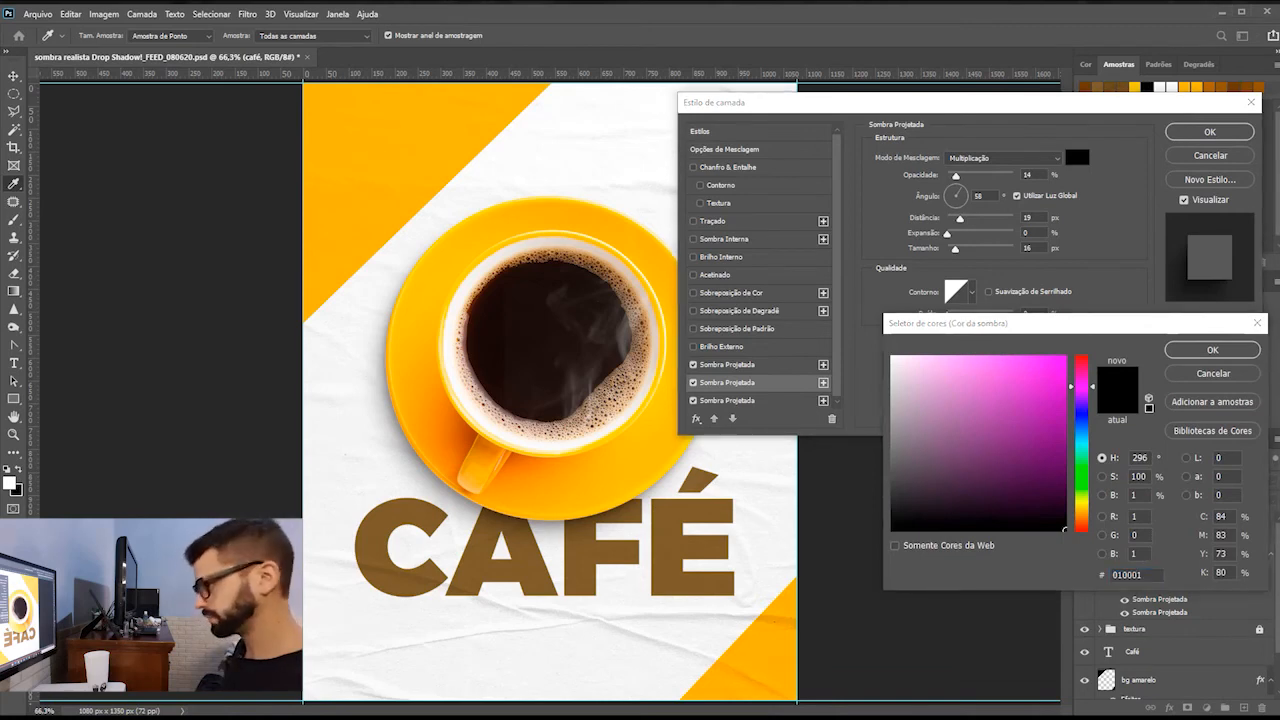
{"action": "left_click", "coordinate": [1125, 574]}
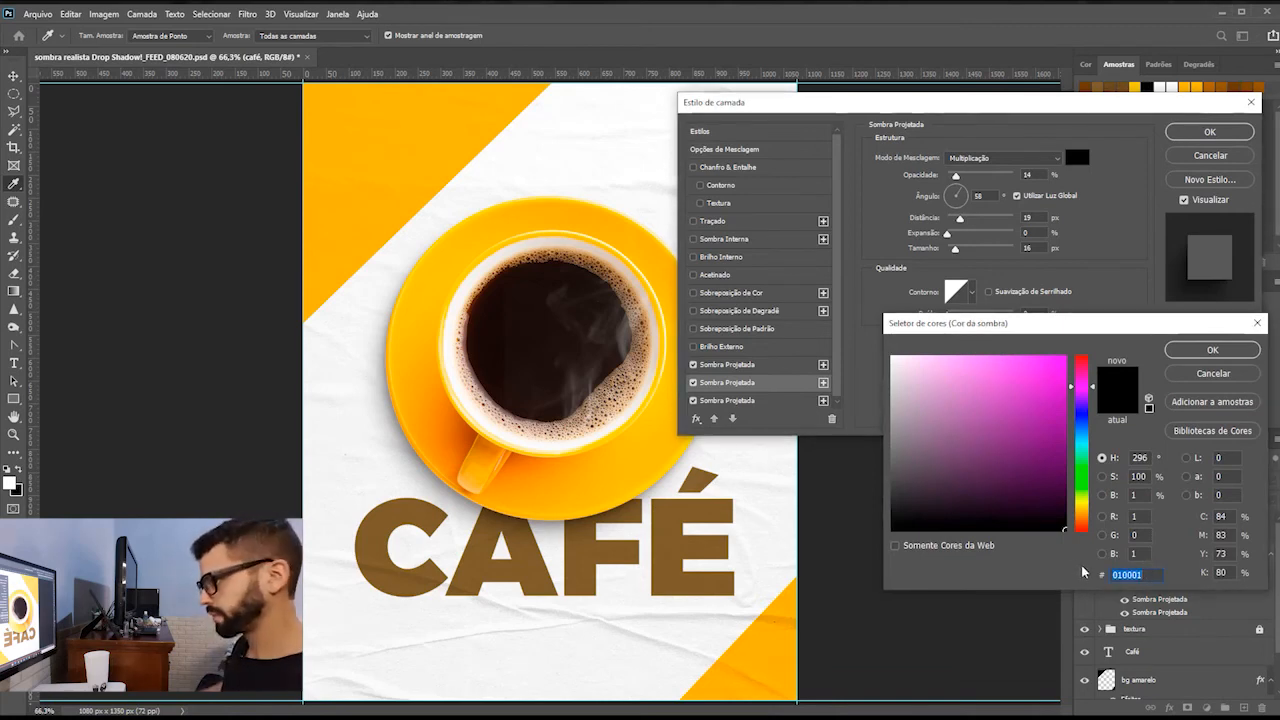
{"action": "type", "text": "8d5700"}
{"action": "left_click", "coordinate": [1210, 350]}
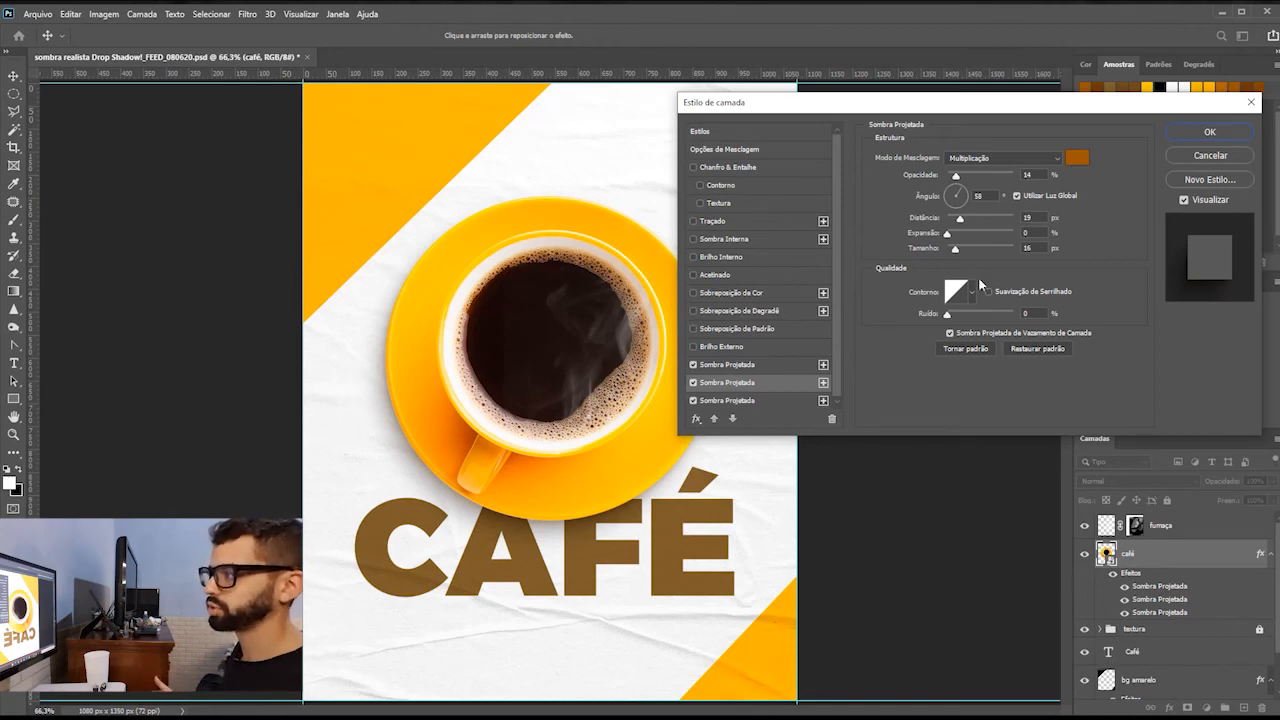
Set the color of the 38 px drop shadow to orange-brown a56600, and apply the layer style
{"action": "left_click", "coordinate": [783, 366]}
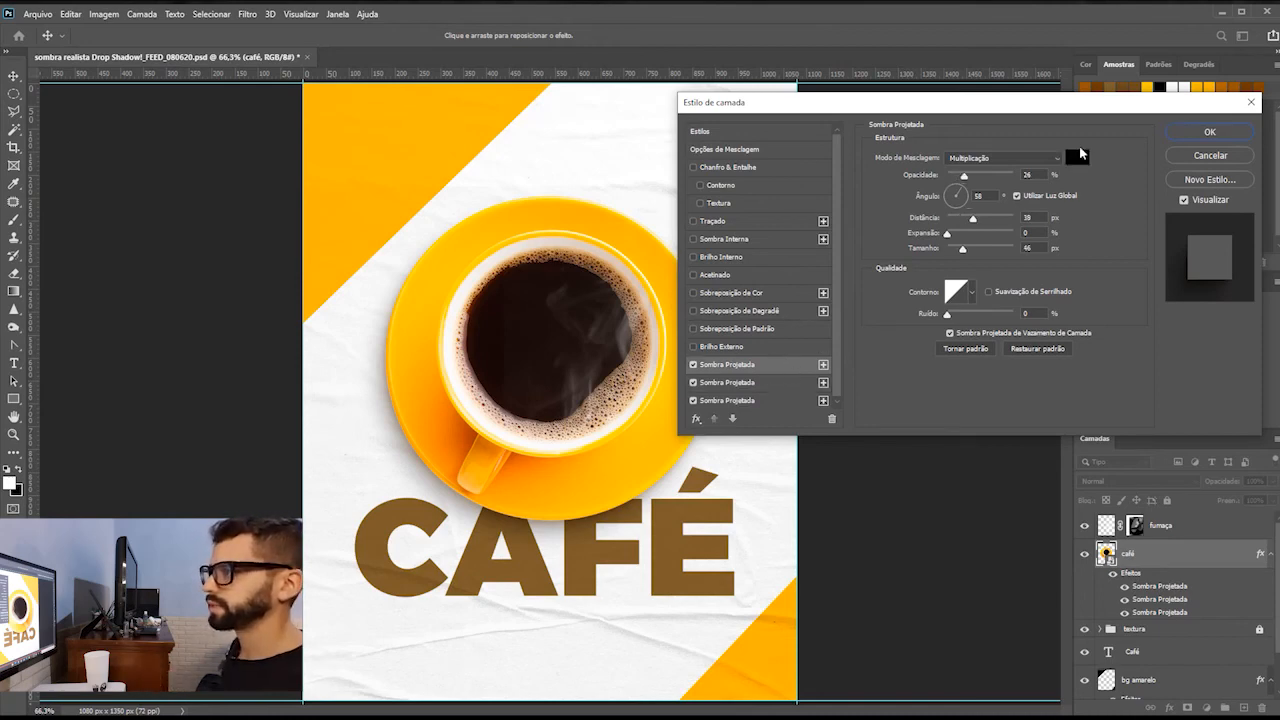
{"action": "left_click", "coordinate": [1077, 157]}
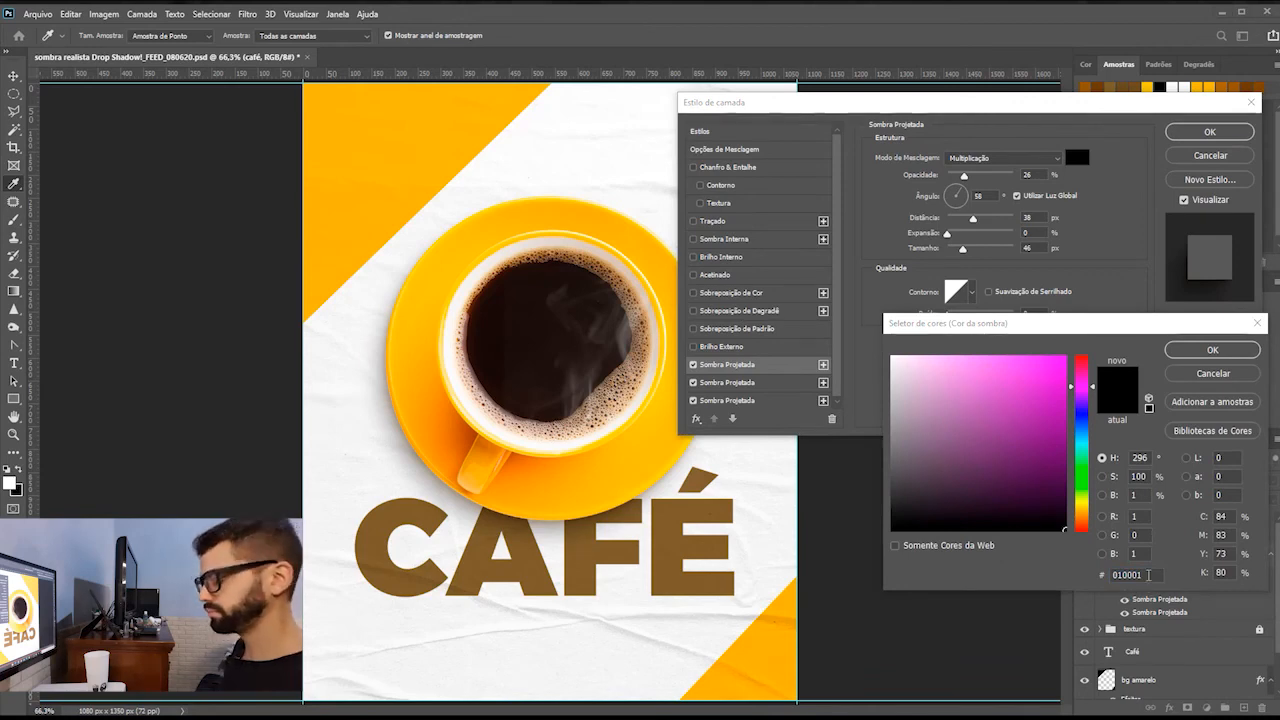
{"action": "left_click_drag", "start_coordinate": [1147, 575], "coordinate": [1080, 572]}
{"action": "type", "text": "a56600"}
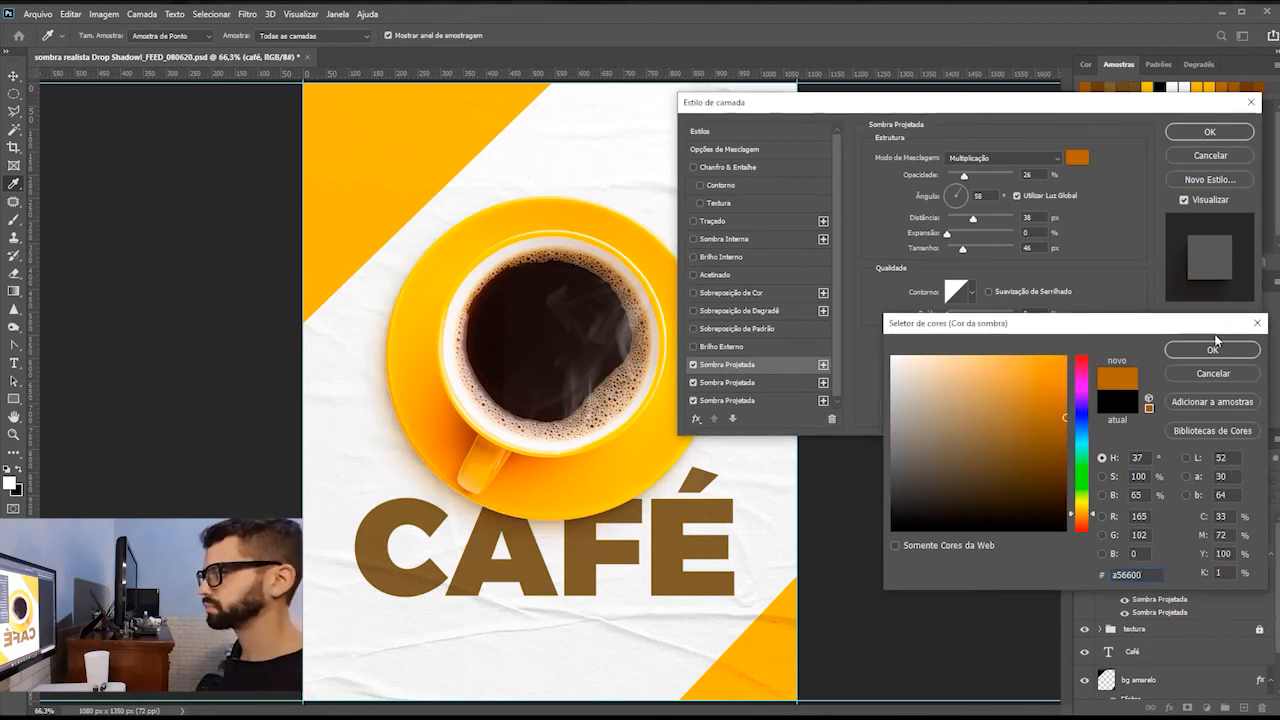
{"action": "left_click", "coordinate": [1209, 351]}
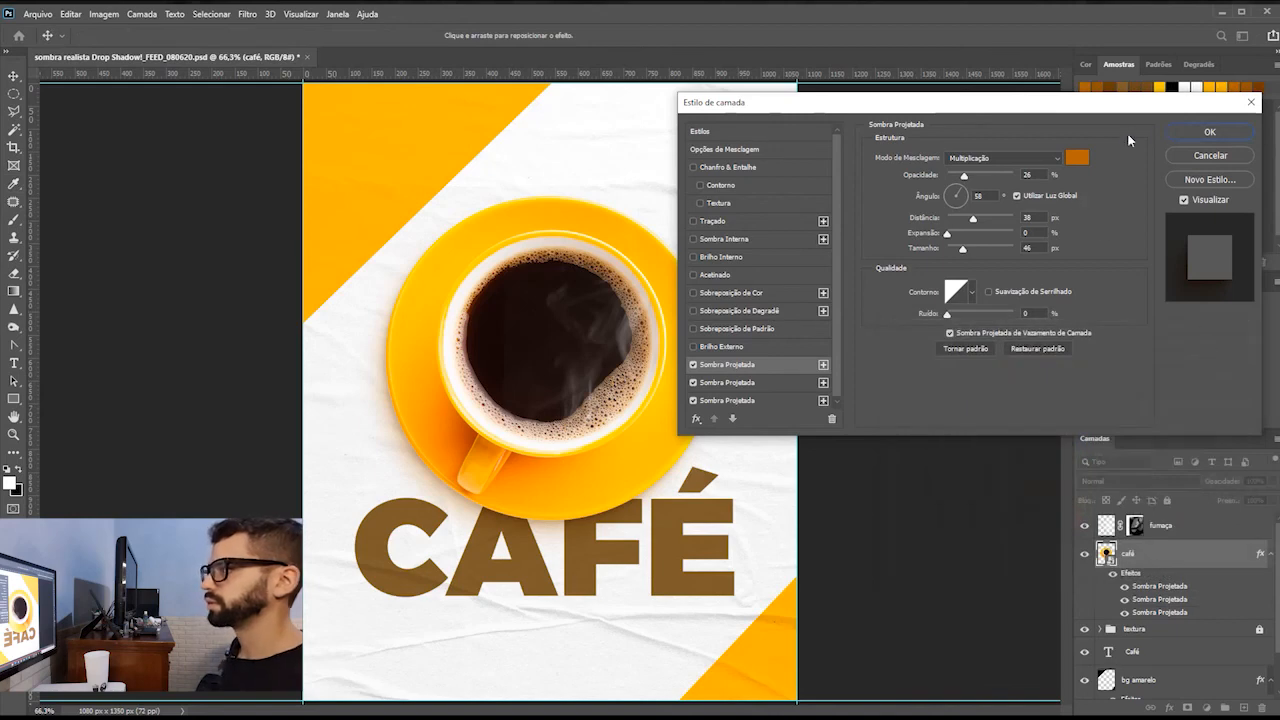
{"action": "left_click", "coordinate": [776, 381]}
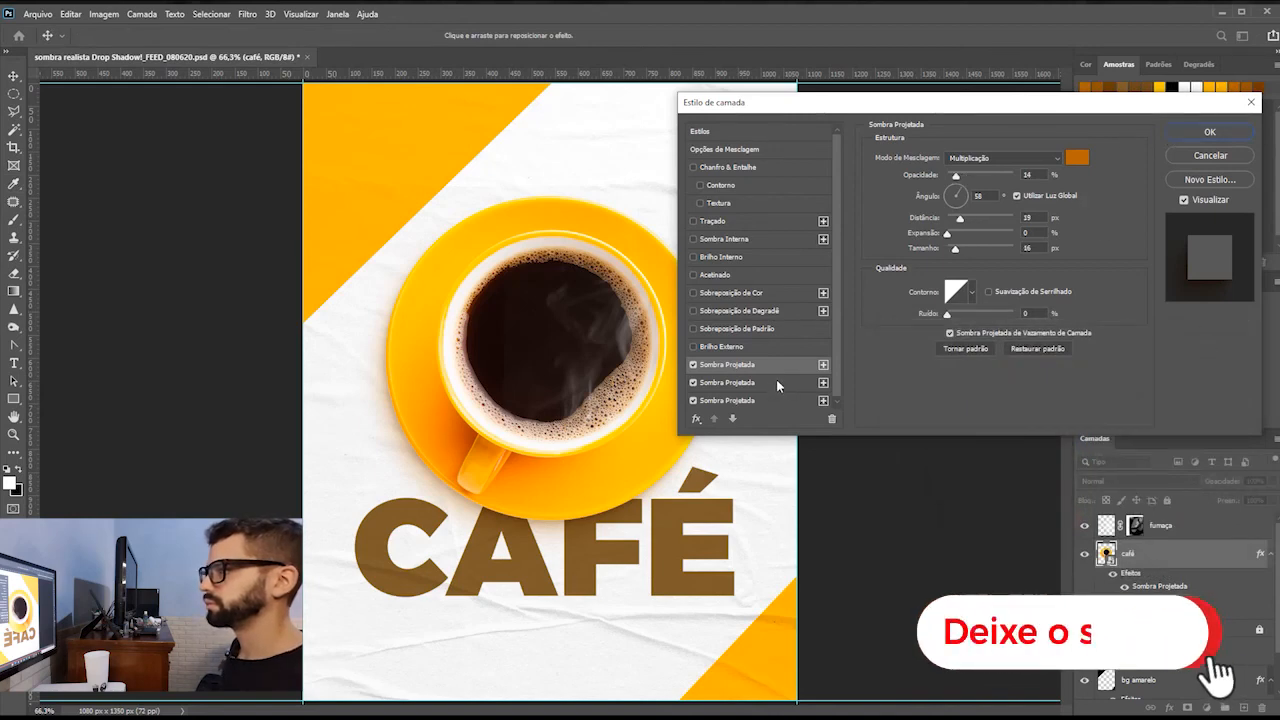
{"action": "left_click", "coordinate": [1209, 131]}
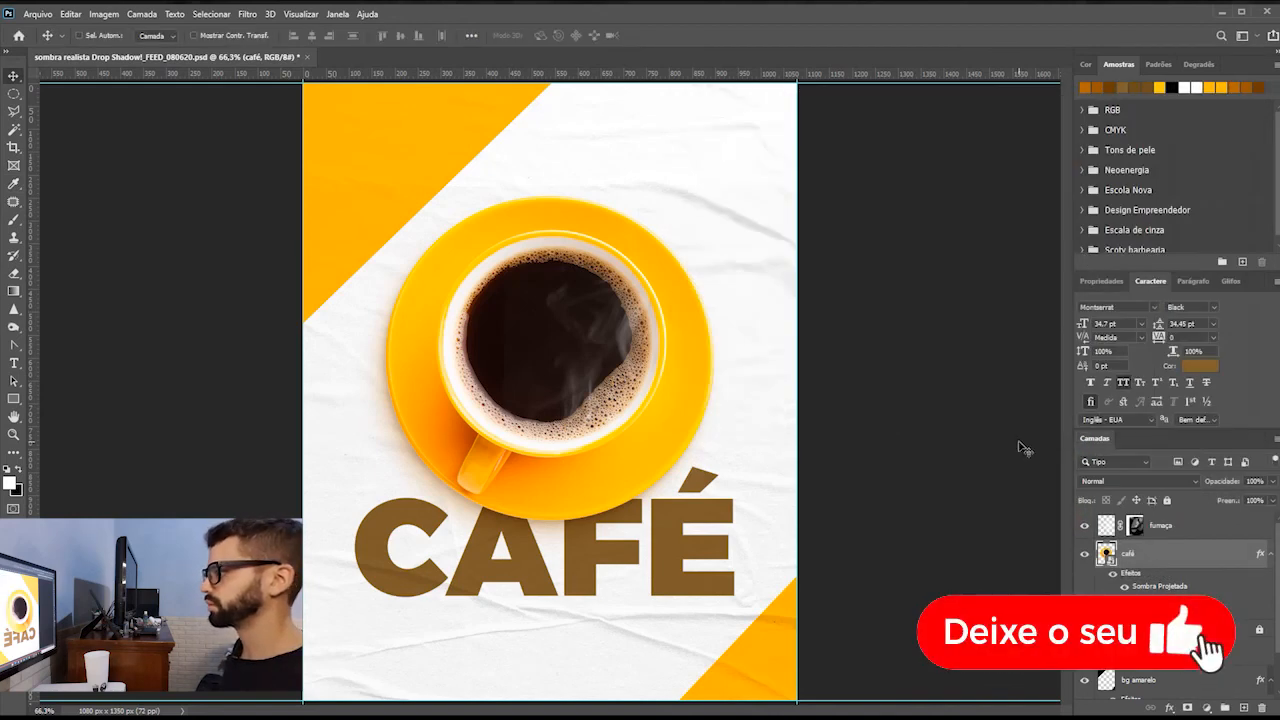